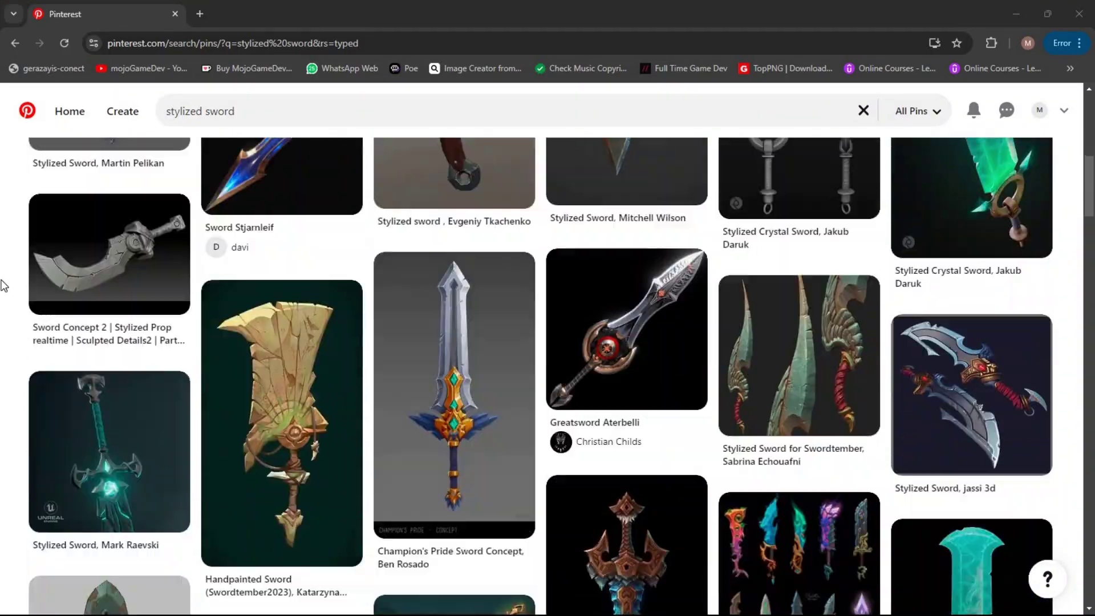
Browse the stylized sword pins for a design to use as a reference
scroll(4, 285, "down", 8)
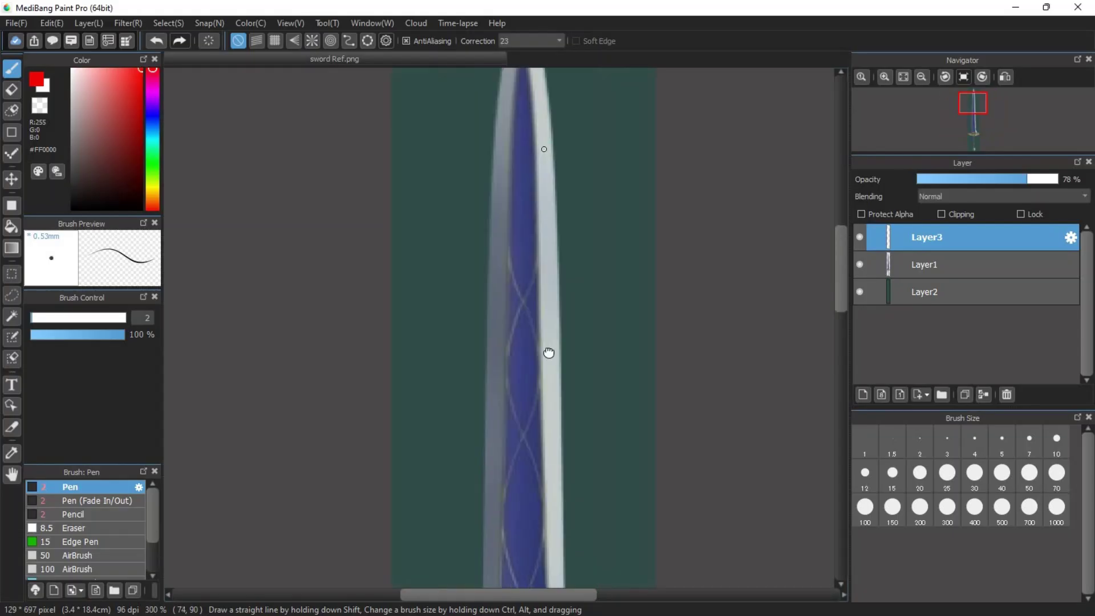
In MediBang Paint Pro, outline the blade's tip and tapering body with straight red lines, and curve around the notch above the guard
middle_click_drag(548, 352, 550, 409)
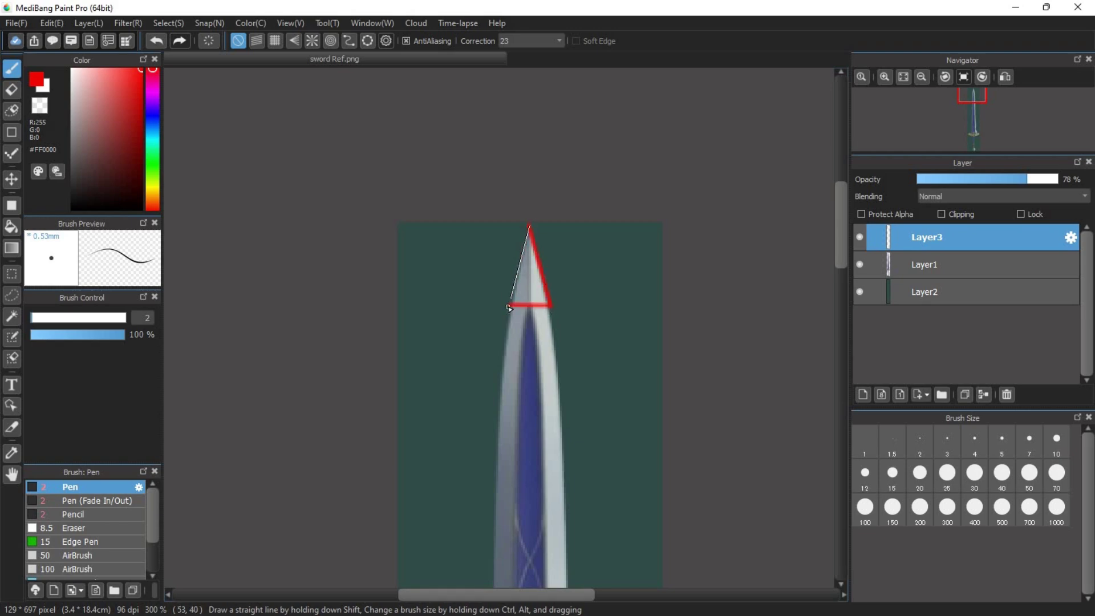
left_click(509, 308, "shift")
scroll(559, 437, "down", 2)
middle_click_drag(558, 436, 522, 203)
left_click(458, 573, "shift")
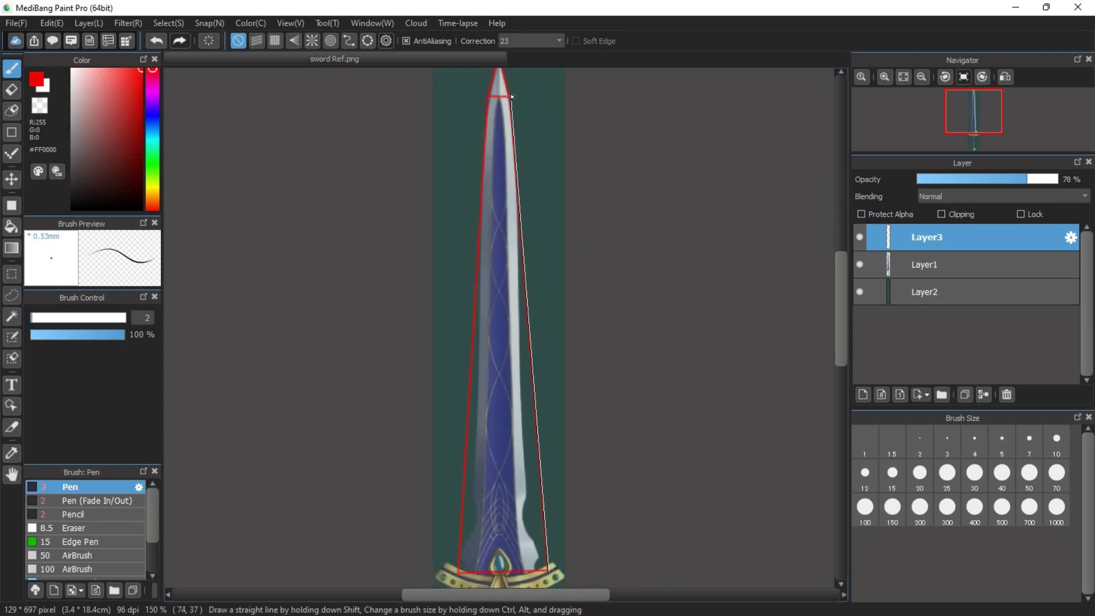
scroll(557, 336, "up", 4, "ctrl")
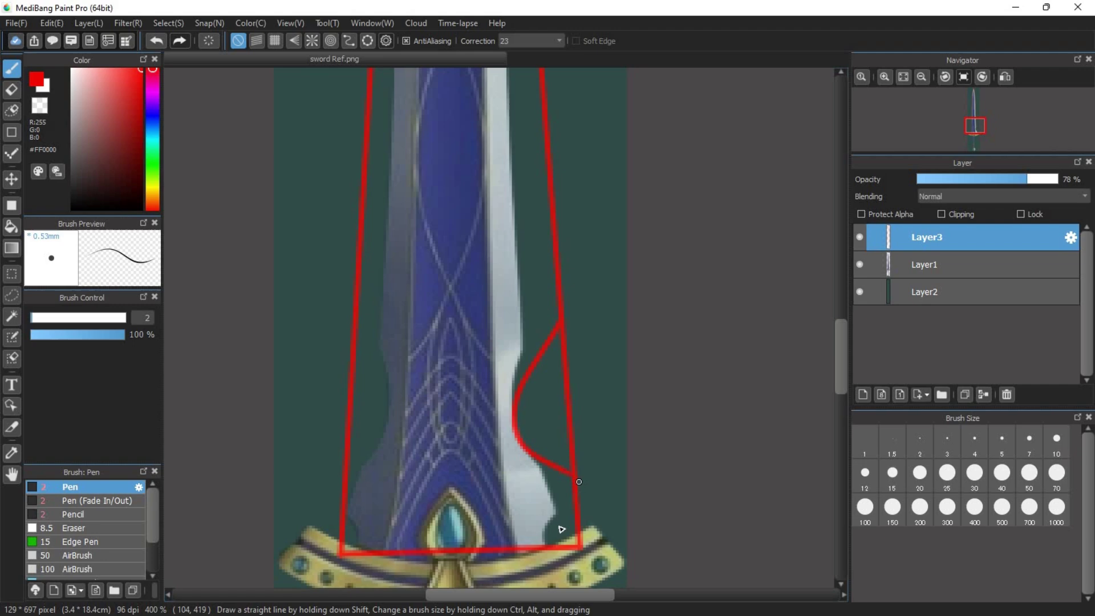
Frame the crossguard with a red rectangle and trace its curved upper and lower edges in blue
scroll(523, 494, "down", 5)
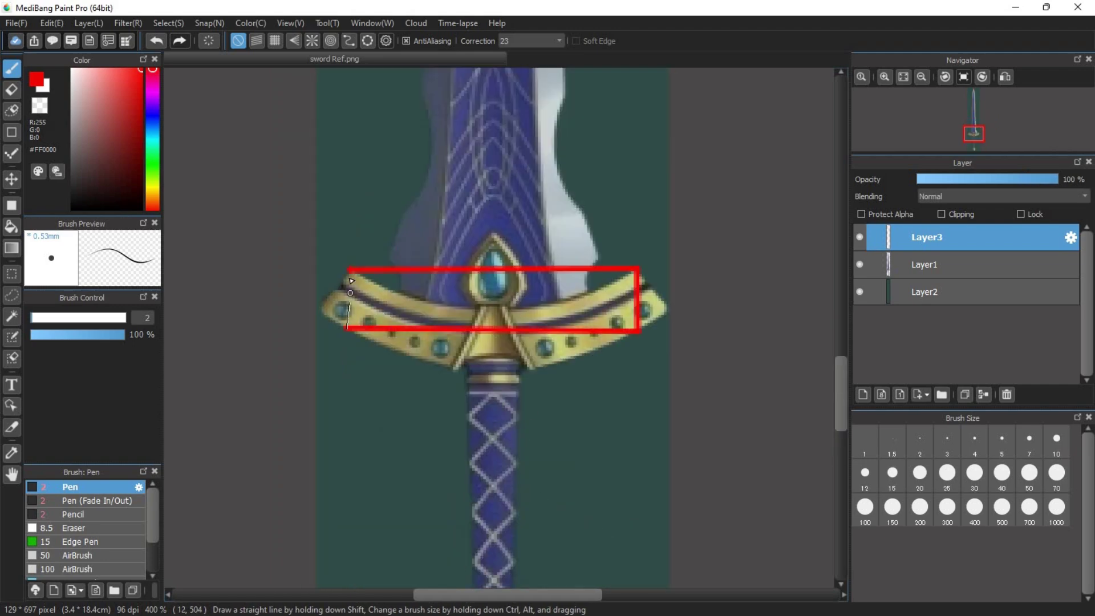
left_click(152, 115)
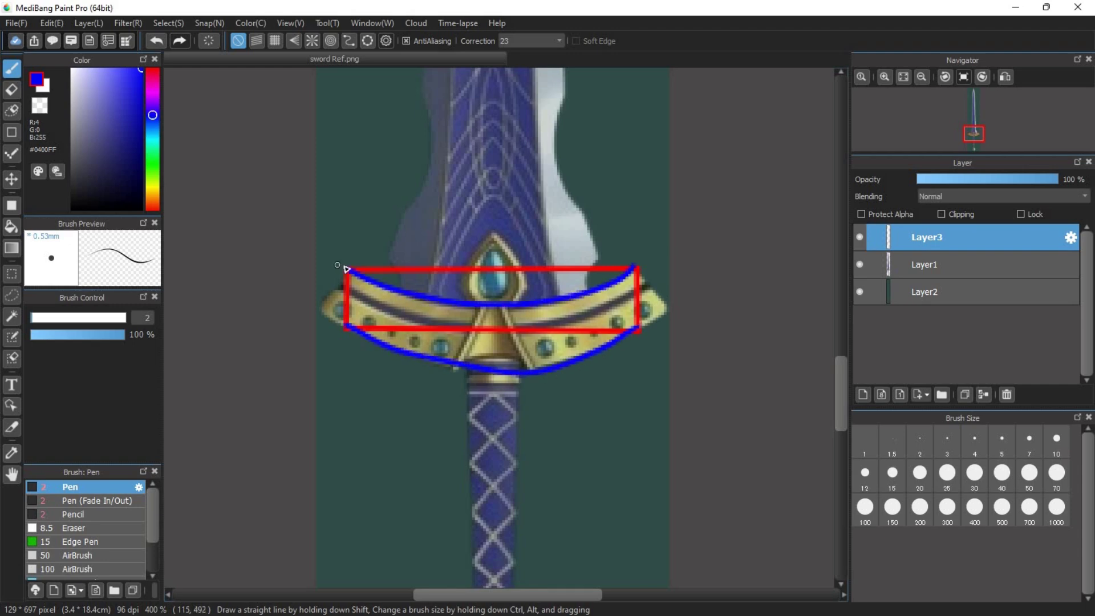
Trace the round pommel and its inner gem with blue circles
scroll(542, 339, "down", 2)
middle_click_drag(525, 419, 511, 215)
scroll(506, 312, "up", 3)
left_click_drag(470, 339, 419, 405)
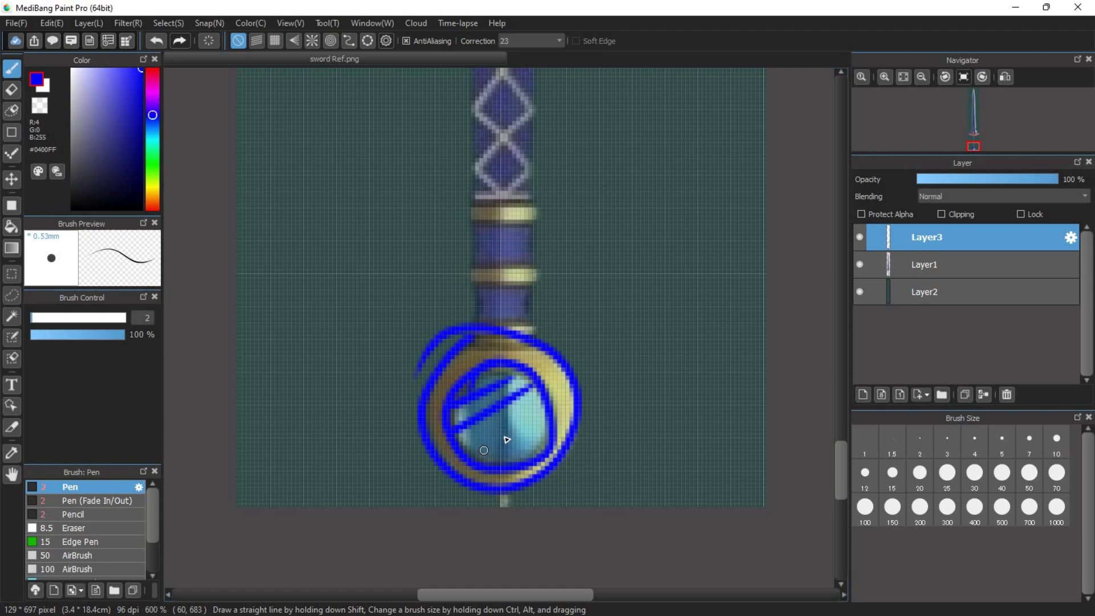
scroll(579, 338, "down", 1)
middle_click_drag(588, 267, 589, 394)
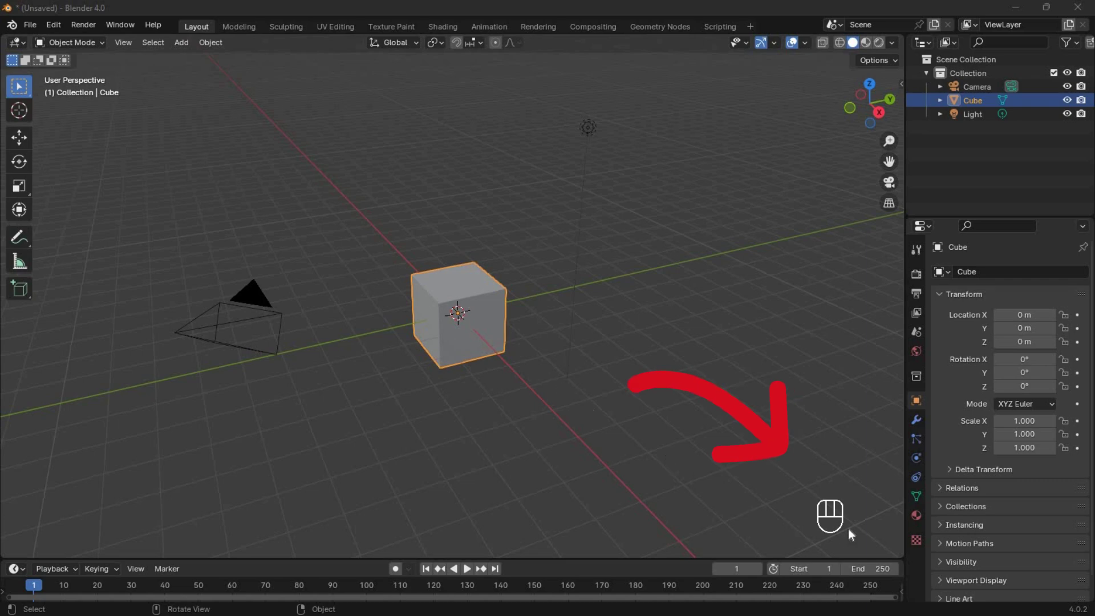
Switch to Blender and delete the default cube, camera and light
key("a")
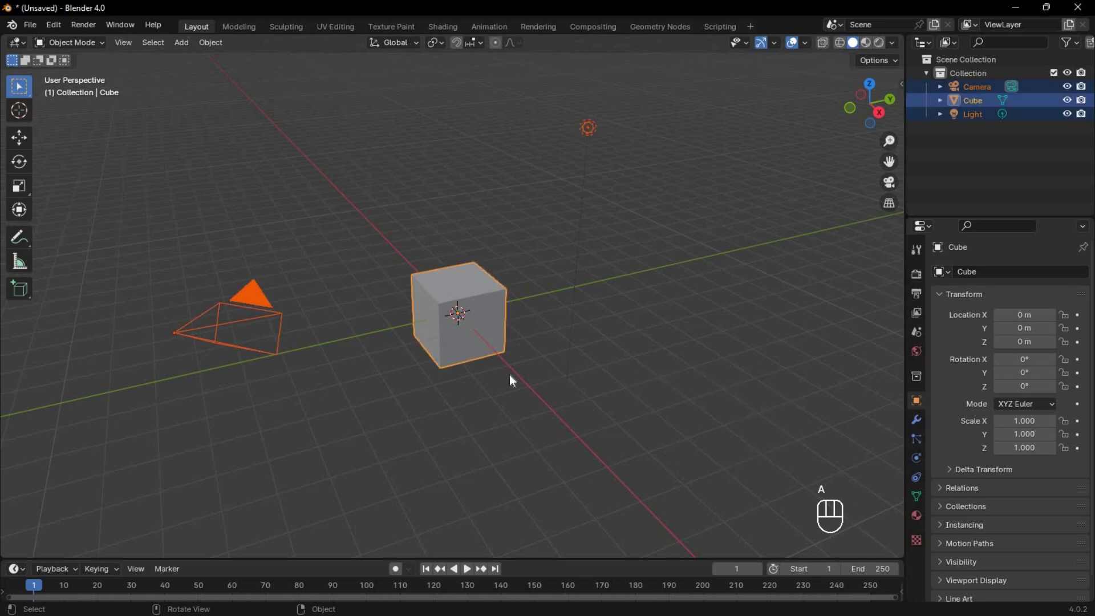
key("Delete")
Bring the sword Ref image from the Tuto Files folder into the front view as a reference
key("grave")
key("alt+Tab")
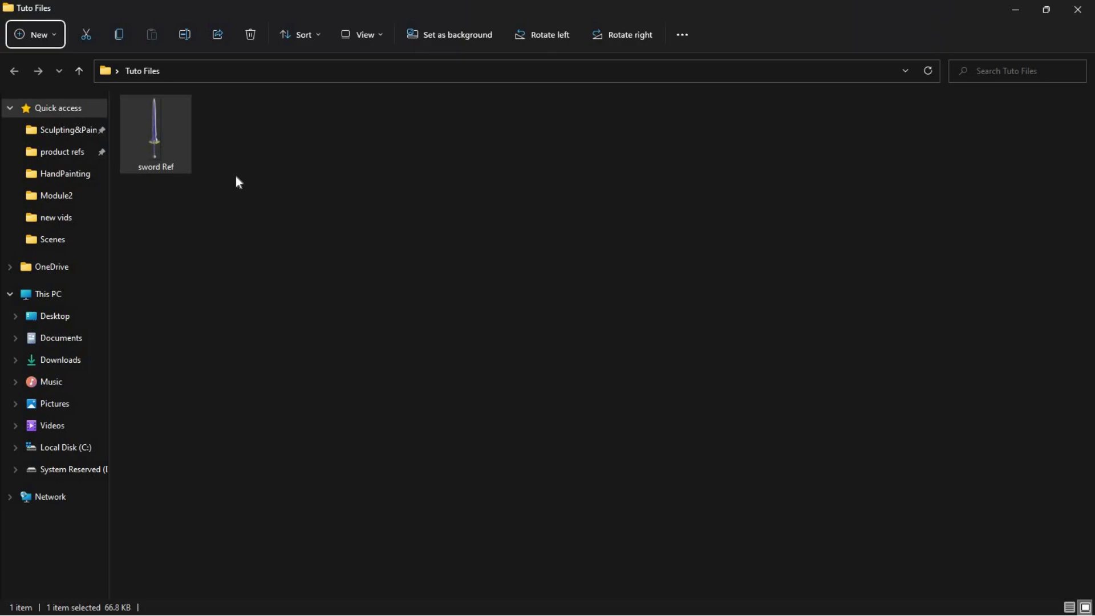
left_click_drag(417, 332, 467, 351)
key("alt+Tab")
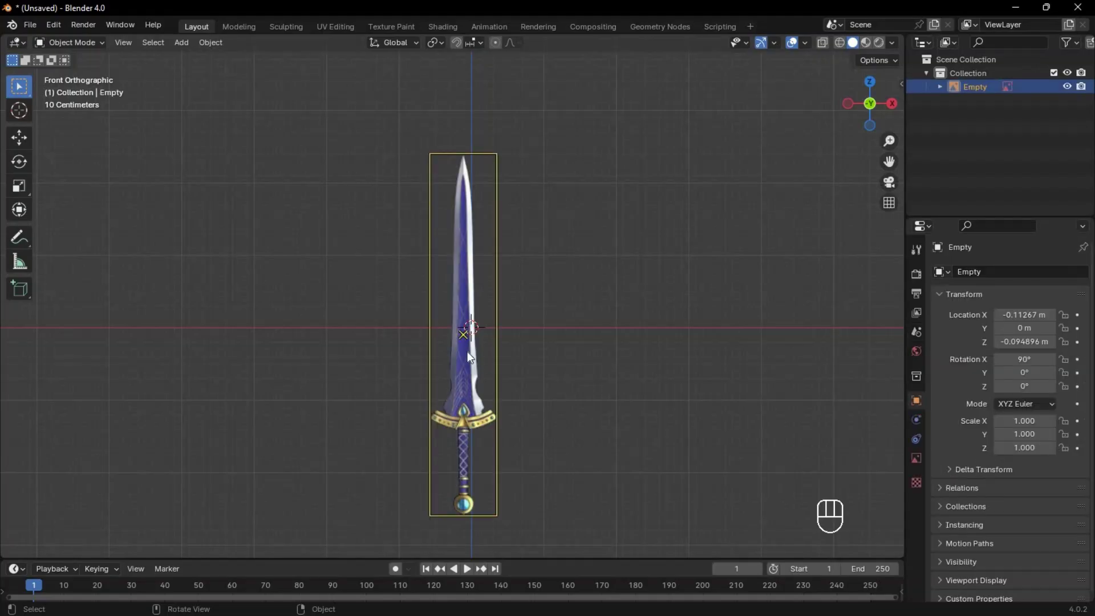
Move the sword reference up so its crossguard sits on the world origin and the blade follows the Z axis
key("g")
left_click(484, 231)
scroll(502, 300, "up", 3)
scroll(504, 299, "down", 3)
middle_click_drag(585, 240, 550, 368, "shift")
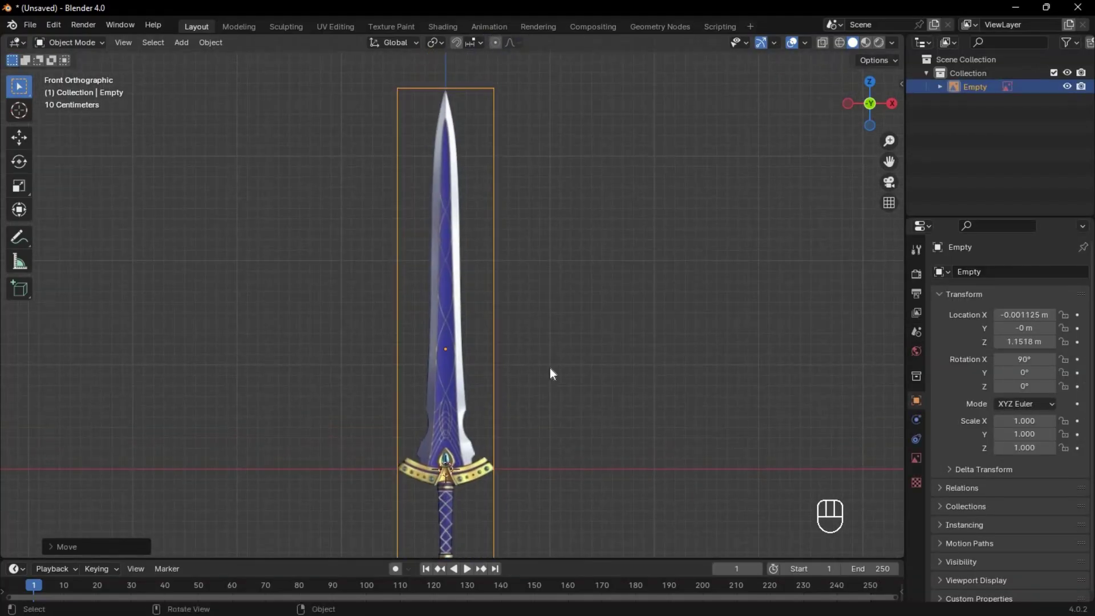
Add a plane and rotate it 90° about the X axis so it stands upright
key("shift+a")
mouse_move(540, 346)
left_click(605, 56)
middle_click_drag(570, 278, 619, 306)
type("rx90")
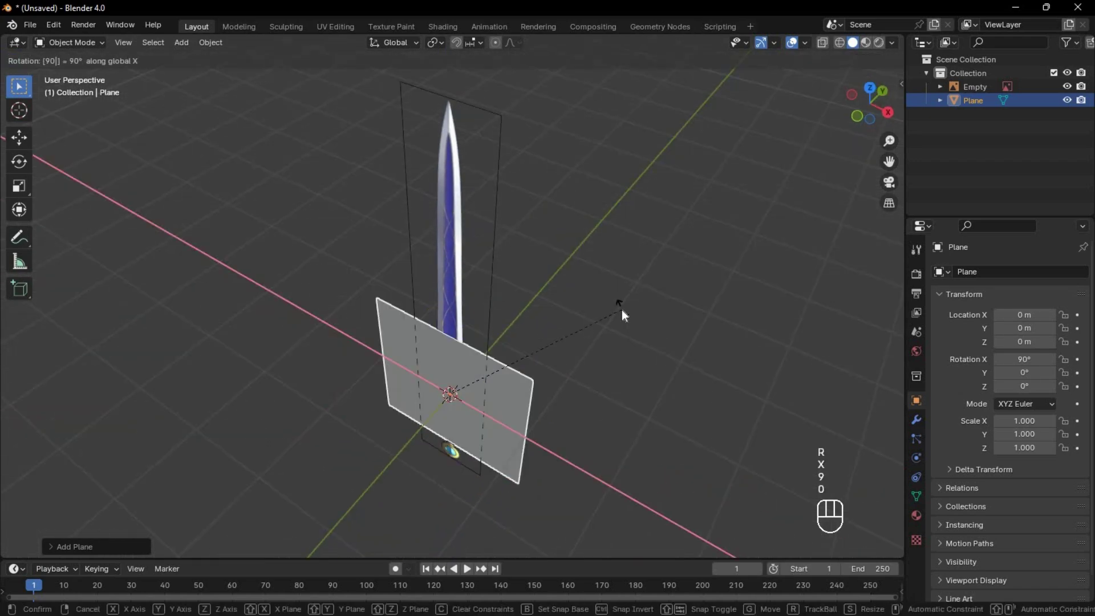
key("Return")
left_click(498, 391)
In front view, raise the plane along Z to about 0.97 m so its bottom edge meets the crossguard
key("grave")
left_click(447, 343)
scroll(517, 326, "up", 2)
key("g")
key("z")
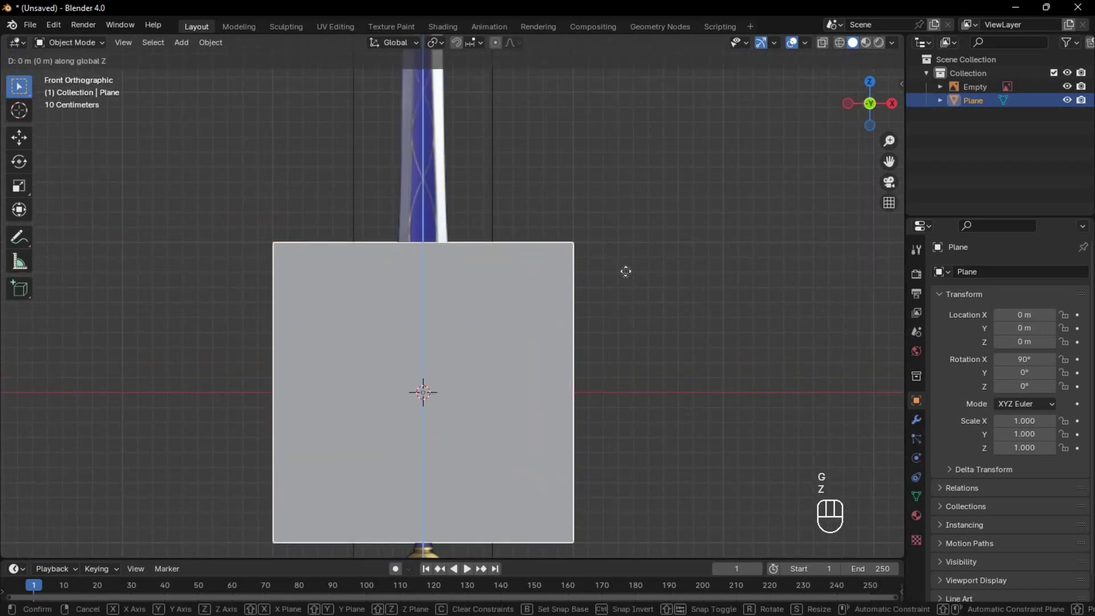
left_click(631, 259)
In Edit Mode, raise the plane's top edge along Z to the height of the sword's tip
key("Tab")
key("2")
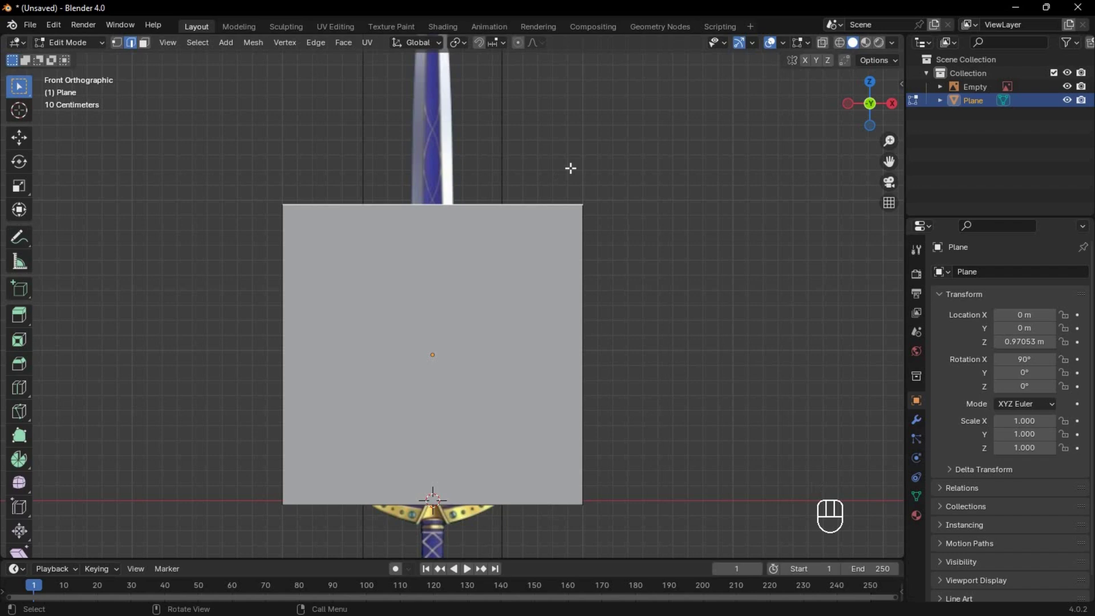
scroll(570, 168, "down", 1)
middle_click_drag(570, 168, 570, 314, "shift")
key("g")
key("z")
left_click(566, 62)
Cut the plane down its vertical centre with a loop cut and delete the left half's face
middle_click_drag(516, 386, 525, 297, "shift")
key("ctrl+r")
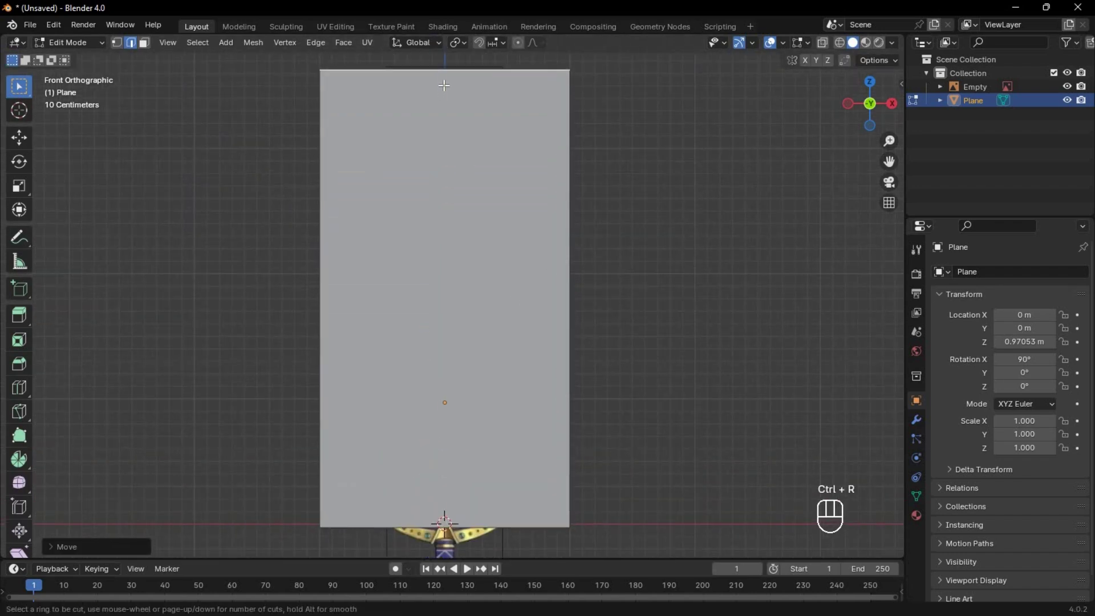
left_click(444, 86)
right_click(444, 85)
left_click(378, 212)
key("Delete")
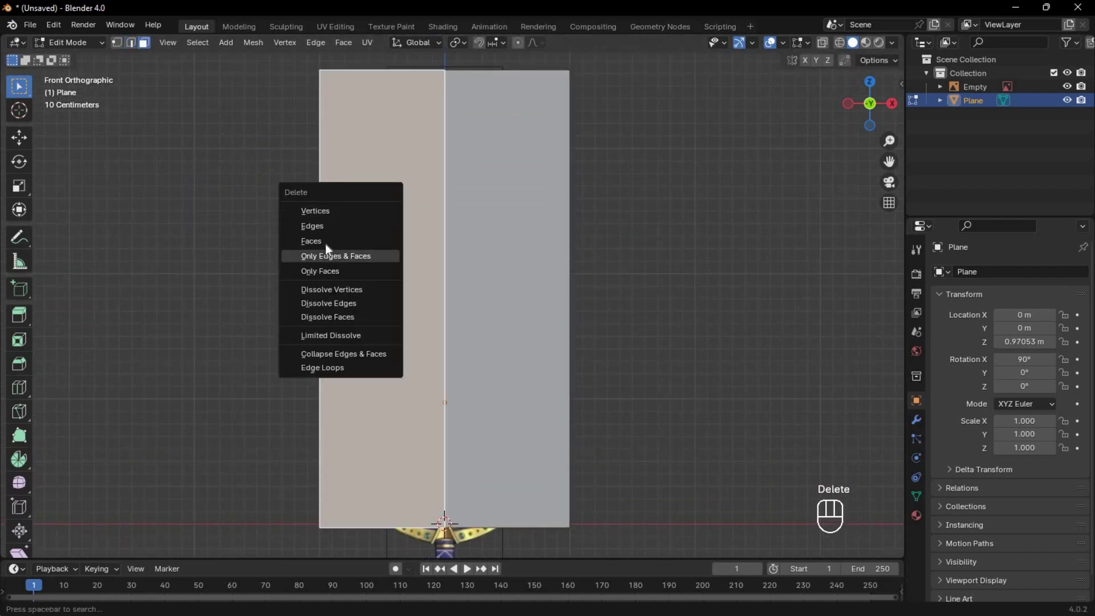
left_click(325, 253)
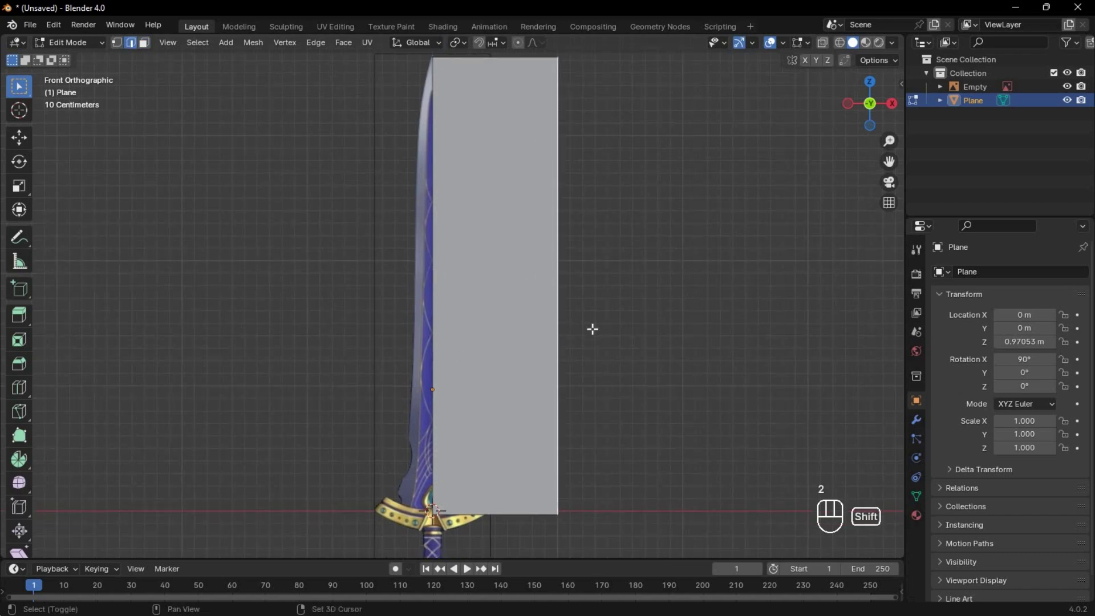
In wireframe shading, move the plane's outer edge along X to match the blade's width just above the crossguard
key("shift+z")
middle_click_drag(594, 335, 616, 359, "shift")
key("g")
key("x")
left_click(516, 308)
scroll(516, 308, "up", 8)
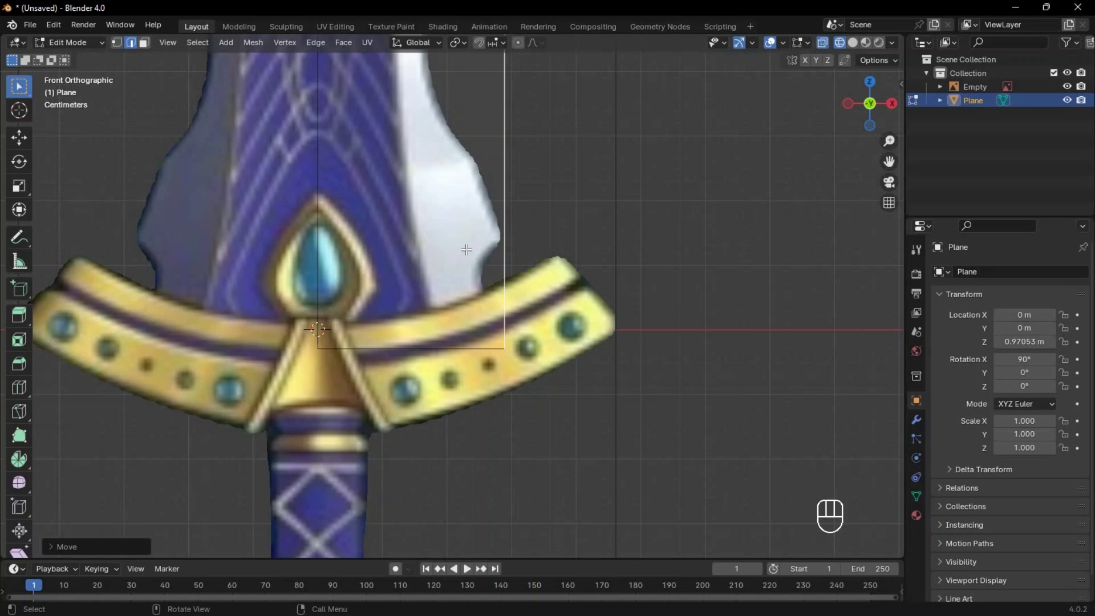
key("g")
key("x")
left_click(503, 379)
Move the plane's top vertex on the centre line along Z onto the blade's tip
scroll(504, 379, "down", 6)
middle_click_drag(504, 378, 486, 93, "shift")
scroll(456, 157, "up", 9)
left_click(455, 159)
key("g")
key("z")
left_click(480, 180)
Move the plane's outer top vertex inward and down onto the blade's edge just below the tip
scroll(514, 194, "down", 4)
middle_click_drag(576, 210, 473, 201, "shift")
scroll(490, 201, "up", 1)
left_click(603, 201)
key("g")
key("x")
right_click(587, 187)
key("g")
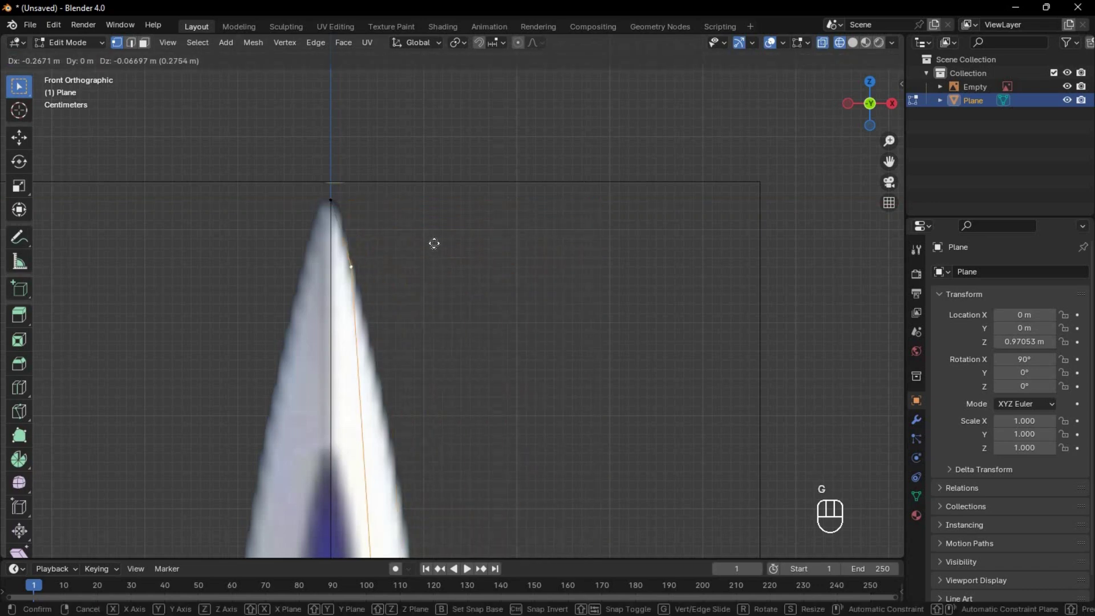
left_click(432, 239)
Examine the half-blade plane against the sword reference in perspective and front views
scroll(430, 237, "up", 2)
middle_click_drag(379, 237, 457, 202, "shift")
scroll(491, 411, "down", 4)
scroll(503, 161, "down", 5)
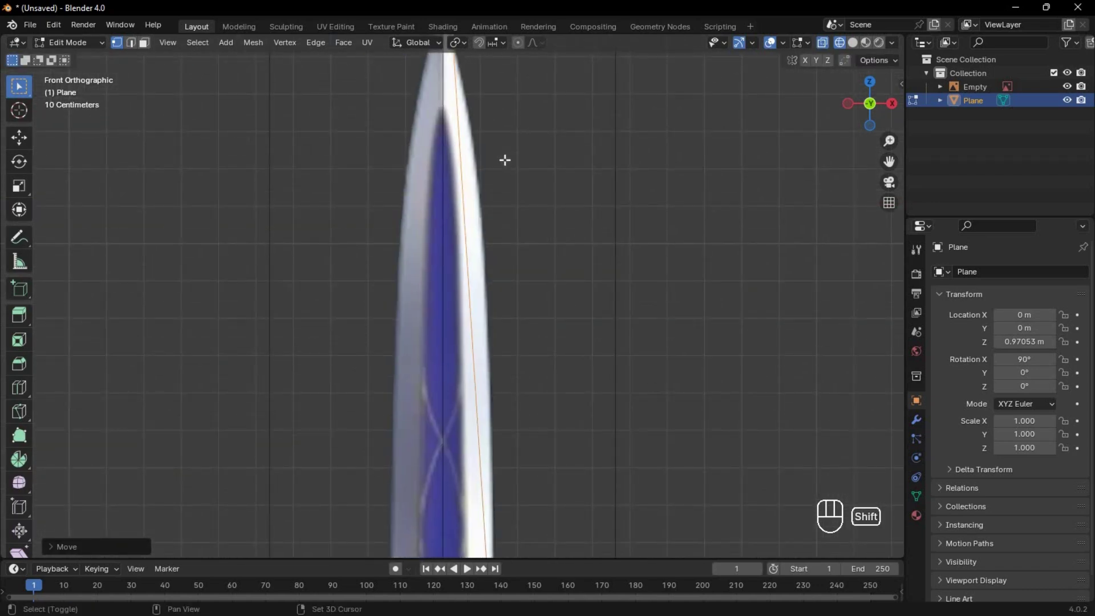
middle_click_drag(541, 134, 520, 188)
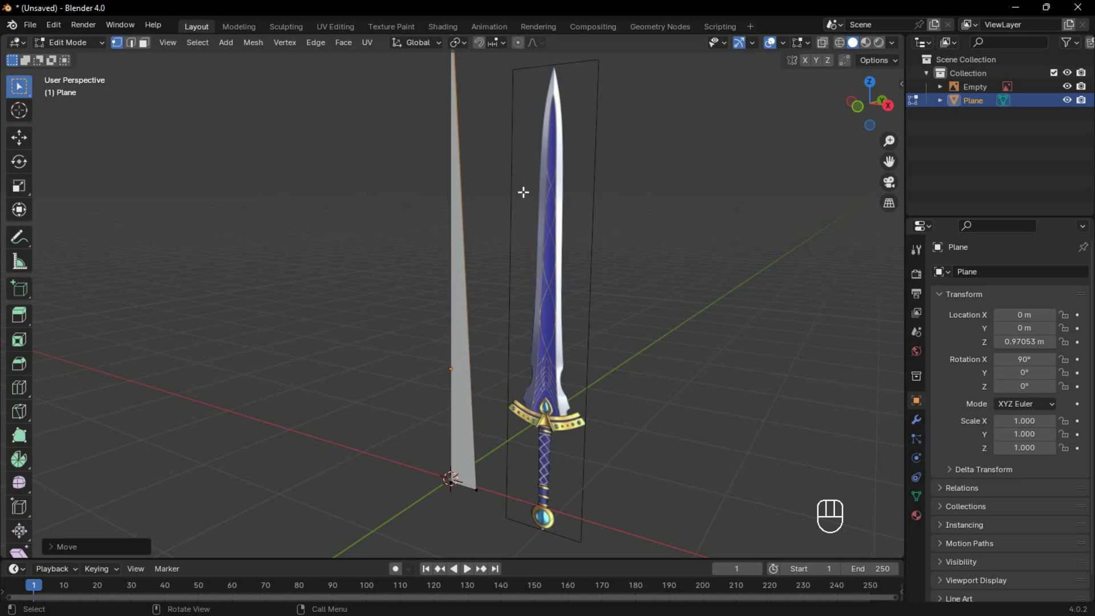
key("grave")
left_click(454, 134)
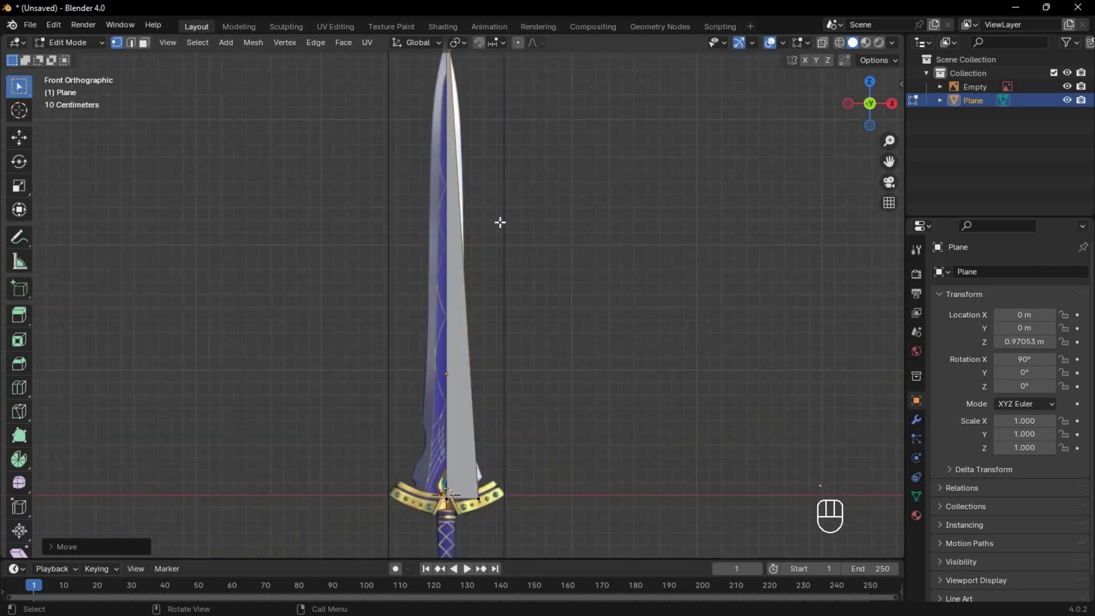
middle_click_drag(462, 114, 441, 254, "shift")
scroll(442, 255, "up", 4)
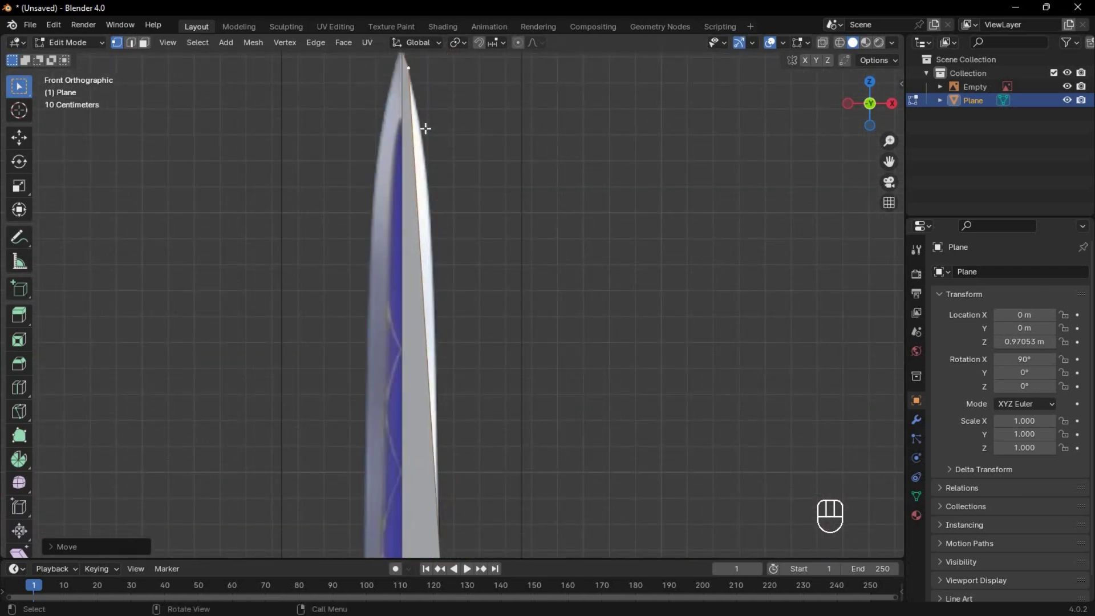
middle_click_drag(425, 127, 436, 243, "shift")
scroll(435, 244, "up", 2)
scroll(436, 243, "up", 1)
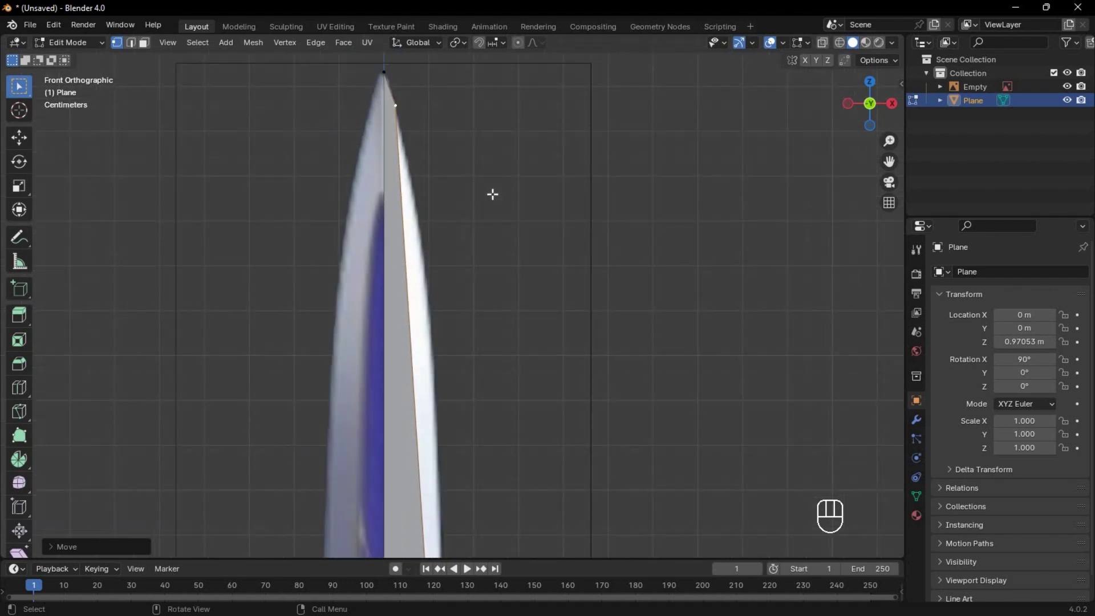
Look up the extend vertices command and extend two new vertices from the tip's outer vertex down the blade's curved edge
key("F3")
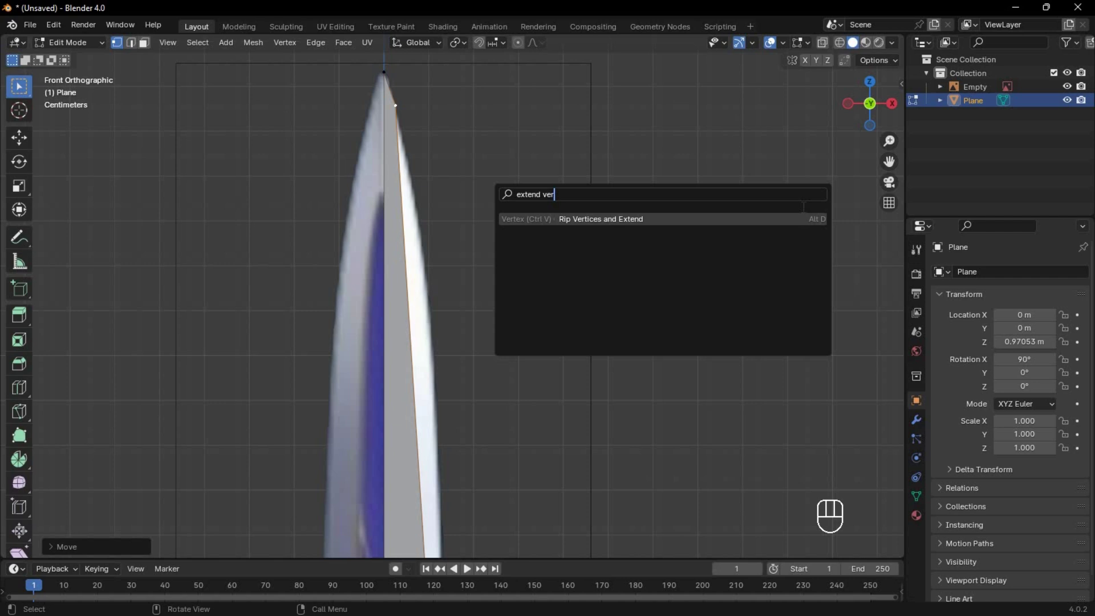
type("extend ver")
key("Return")
left_click(397, 108)
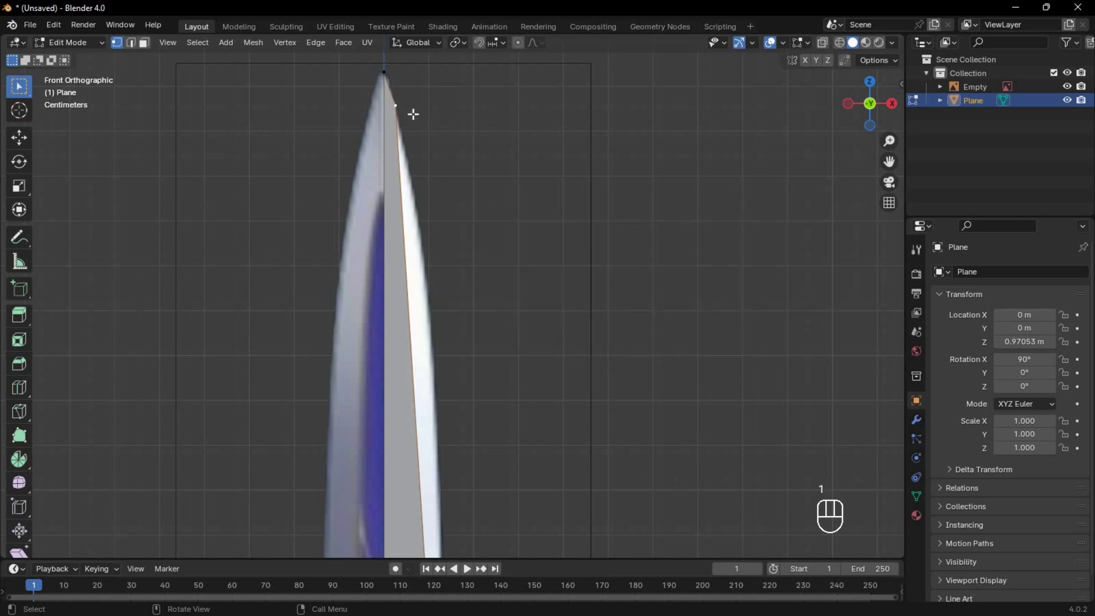
key("alt+d")
left_click(488, 295)
key("alt+d")
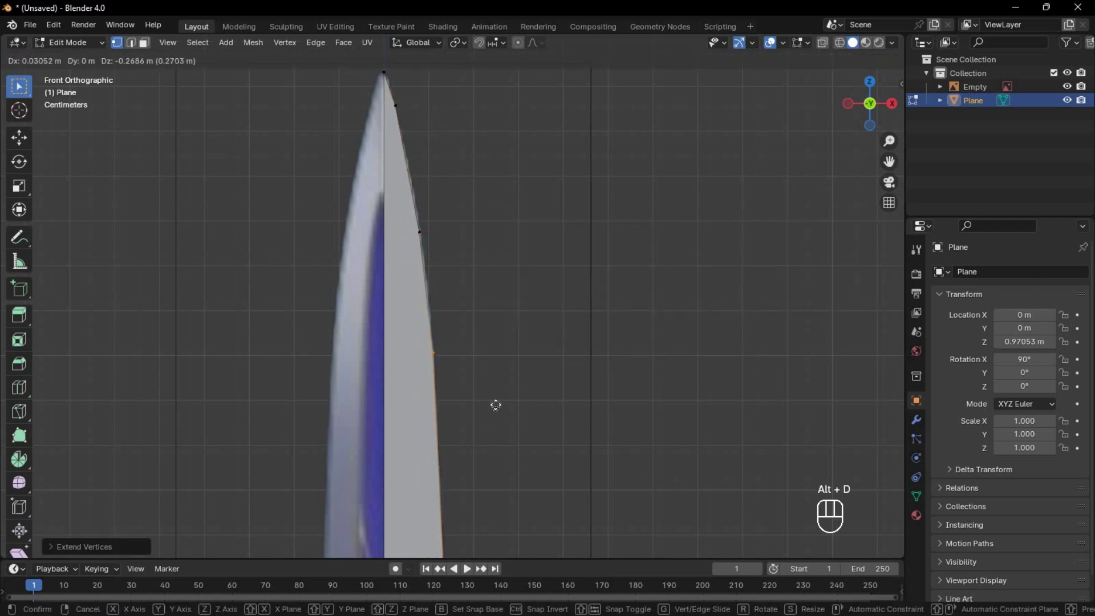
left_click(494, 387)
In wireframe shading, extend three more vertices down the blade's edge to its lower corner and into the notch
scroll(473, 393, "up", 1)
scroll(456, 393, "down", 2)
scroll(468, 279, "up", 2)
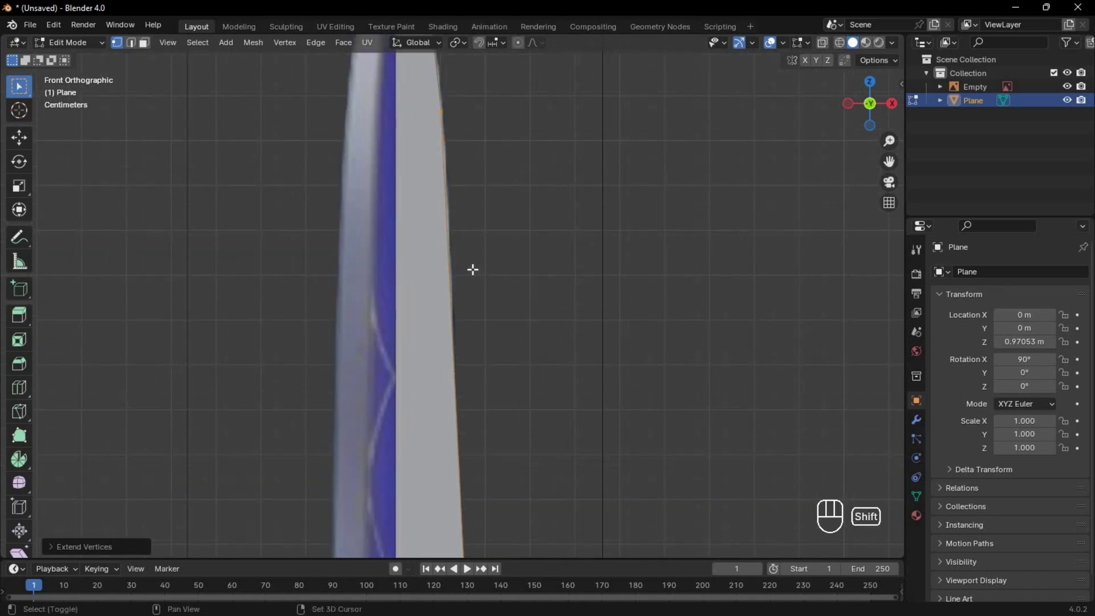
key("shift+z")
middle_click_drag(472, 269, 484, 74, "shift")
key("alt+d")
left_click(524, 530)
scroll(456, 228, "up", 2)
key("alt+d")
left_click(439, 232)
key("alt+d")
left_click(434, 281)
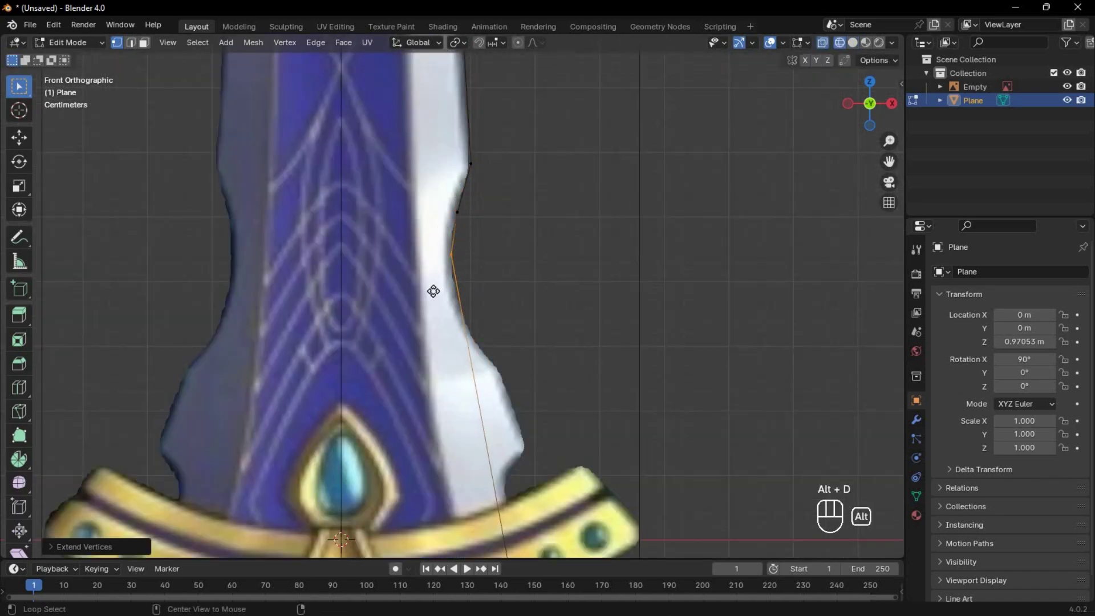
Extend further vertices along the rest of the notch and the flared blade base down to the crossguard
key("alt+d")
left_click(437, 330)
key("alt+d")
left_click(463, 379)
key("alt+d")
left_click(520, 403)
key("alt+d")
left_click(534, 285)
key("alt+d")
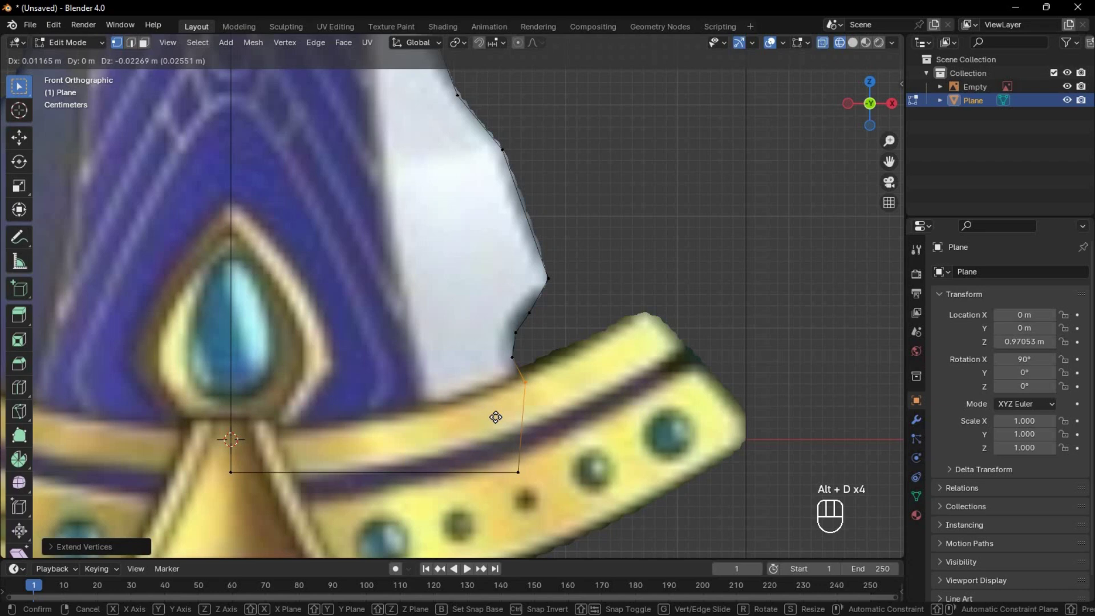
left_click(496, 418)
Return to Object Mode with solid shading and add a Mirror modifier to the half blade
scroll(494, 365, "down", 7)
key("Tab")
key("shift+z")
left_click(916, 420)
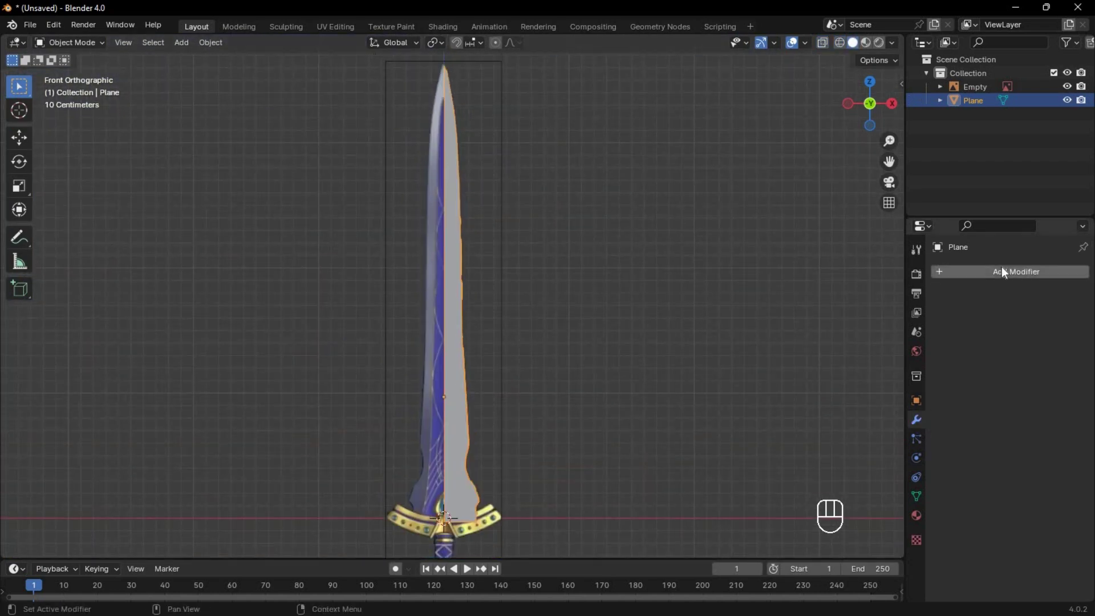
left_click(1002, 271)
type("mi")
key("Return")
Inspect the mirrored blade and apply its Mirror modifier
mouse_move(540, 341)
middle_mouse_down()
mouse_move(628, 338)
mouse_move(523, 344)
middle_mouse_up()
key("grave")
left_click(450, 300)
scroll(439, 228, "up", 12)
middle_click_drag(425, 206, 396, 318, "shift")
scroll(398, 324, "down", 4)
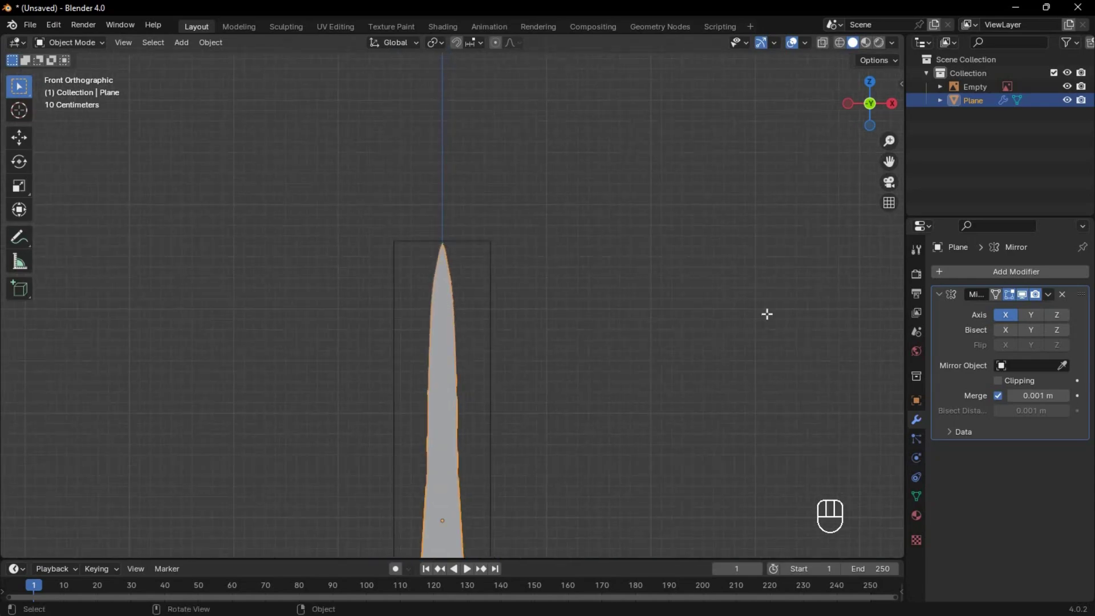
scroll(559, 392, "down", 2)
middle_click_drag(559, 392, 564, 298, "shift")
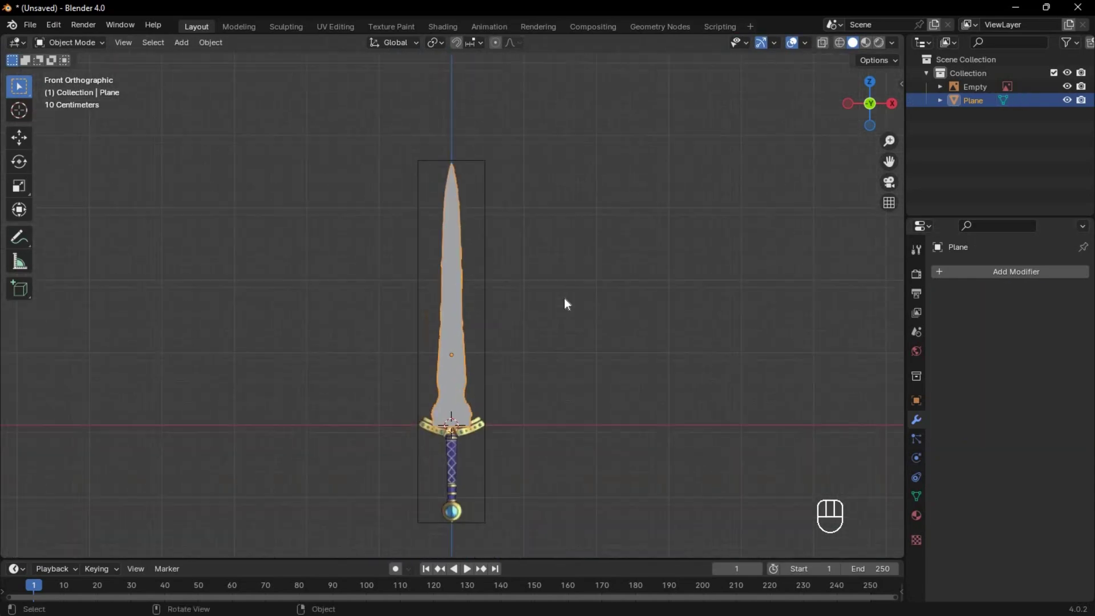
Enter Edit Mode and try to bevel the blade's vertical centre edge
scroll(547, 294, "up", 3)
key("Tab")
key("2")
left_click(453, 260)
scroll(441, 272, "up", 4)
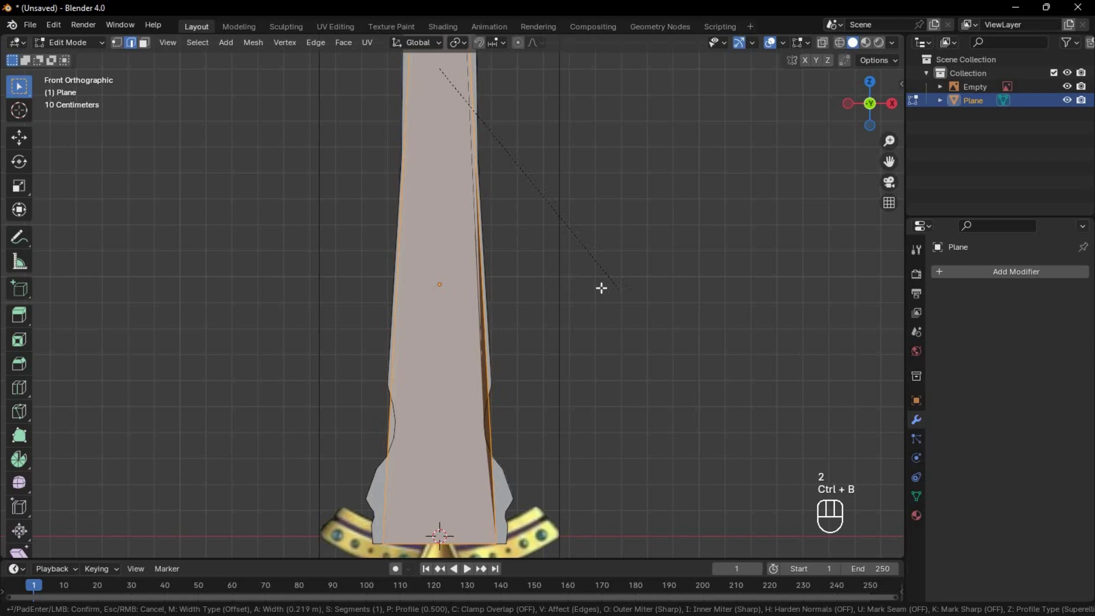
middle_click_drag(541, 502, 472, 238, "shift")
scroll(472, 238, "up", 6)
scroll(567, 215, "down", 7)
Slide the upper centre-line vertex along its edge up toward the blade's tip
key("1")
middle_click_drag(546, 542, 450, 315, "shift")
scroll(450, 315, "down", 1)
middle_click_drag(457, 269, 468, 413, "shift")
scroll(469, 411, "up", 3)
key("g")
key("g")
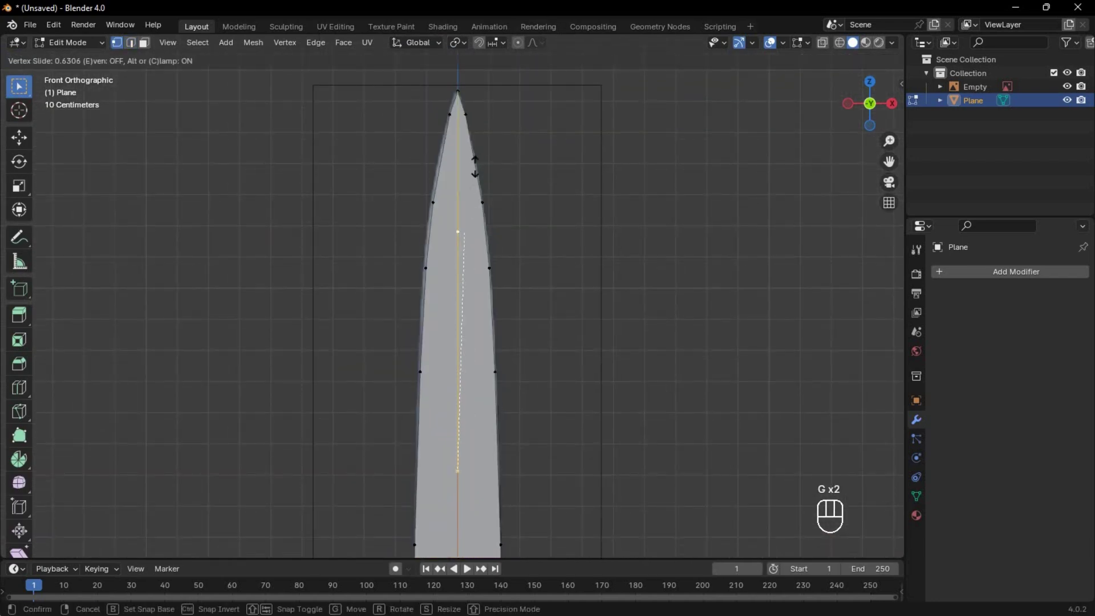
left_click(471, 97)
Slide the next centre-line vertex up to the top end of the reference's blue inlay and compare it in wireframe shading
scroll(462, 228, "down", 2)
left_click(450, 394)
middle_click_drag(461, 288, 474, 404, "shift")
key("g")
key("g")
left_click(475, 43)
scroll(572, 308, "up", 4)
middle_click_drag(505, 89, 484, 214, "shift")
key("g")
key("g")
left_click(591, 206)
scroll(576, 219, "up", 3)
key("shift+z")
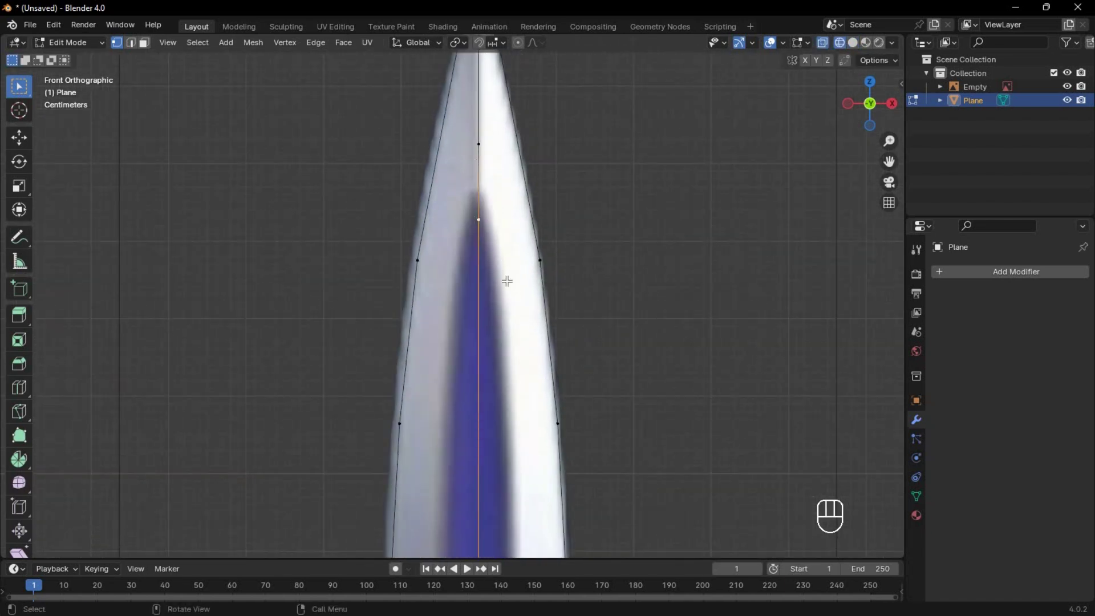
In solid shading, bevel the centre-line edges below the slid vertex into a wide strip with a pointed top running down the blade
key("2")
scroll(496, 240, "down", 5)
key("shift+z")
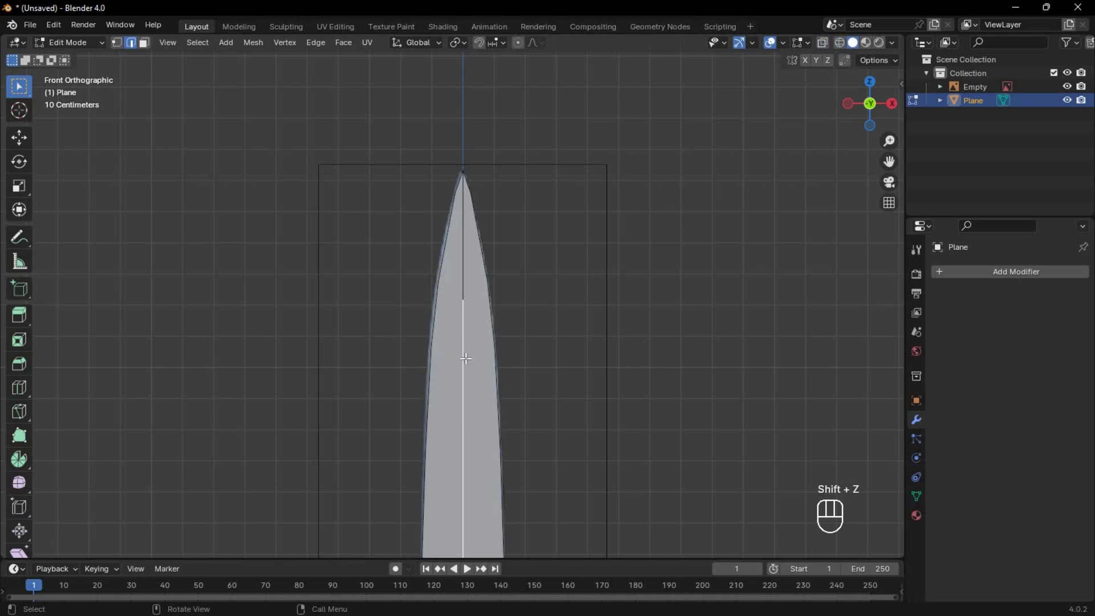
scroll(466, 358, "down", 4)
middle_click_drag(425, 281, 423, 121, "shift")
scroll(428, 325, "up", 1)
middle_click_drag(432, 337, 424, 471, "shift")
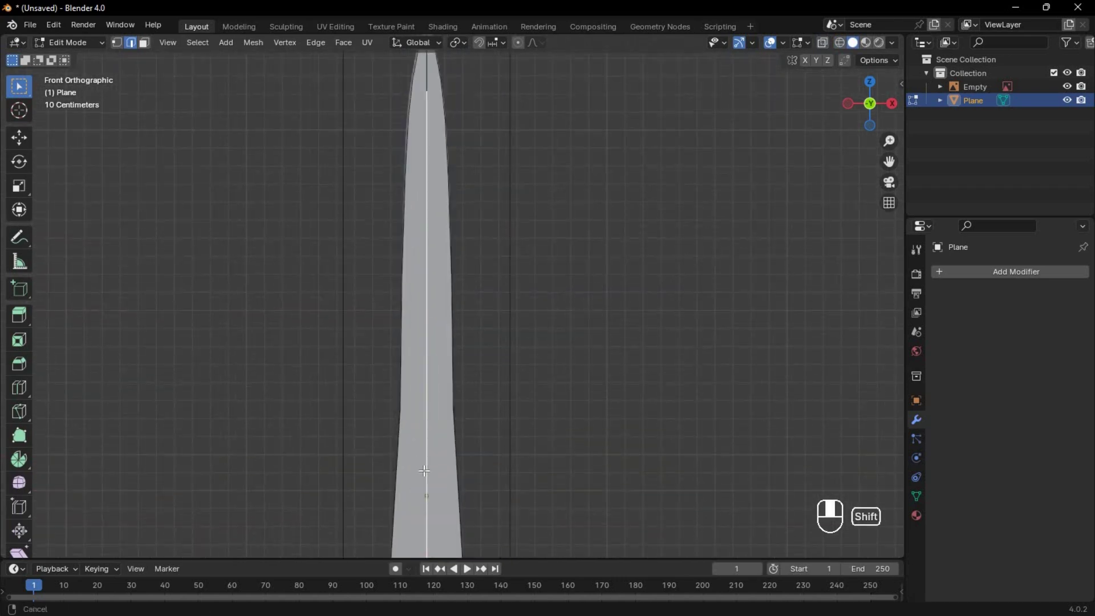
scroll(438, 110, "up", 6)
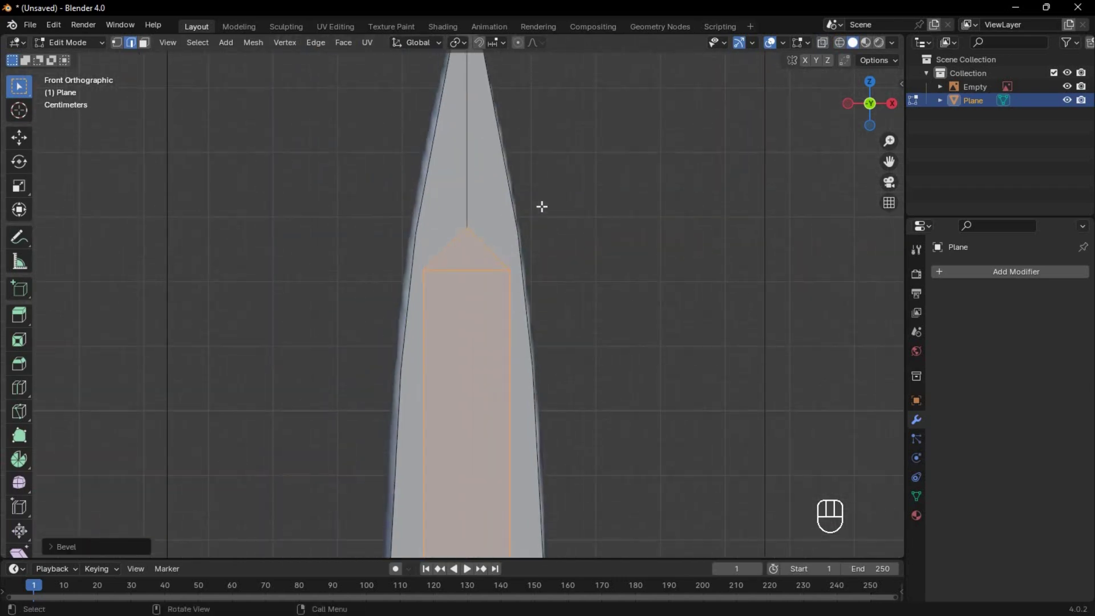
Widen the centre strip's bottom edge at the blade base by scaling it along X
scroll(458, 329, "down", 5)
middle_click_drag(464, 428, 456, 171, "shift")
scroll(453, 239, "up", 5)
key("2")
middle_click_drag(453, 251, 422, 393, "shift")
left_click(438, 400)
key("s")
key("x")
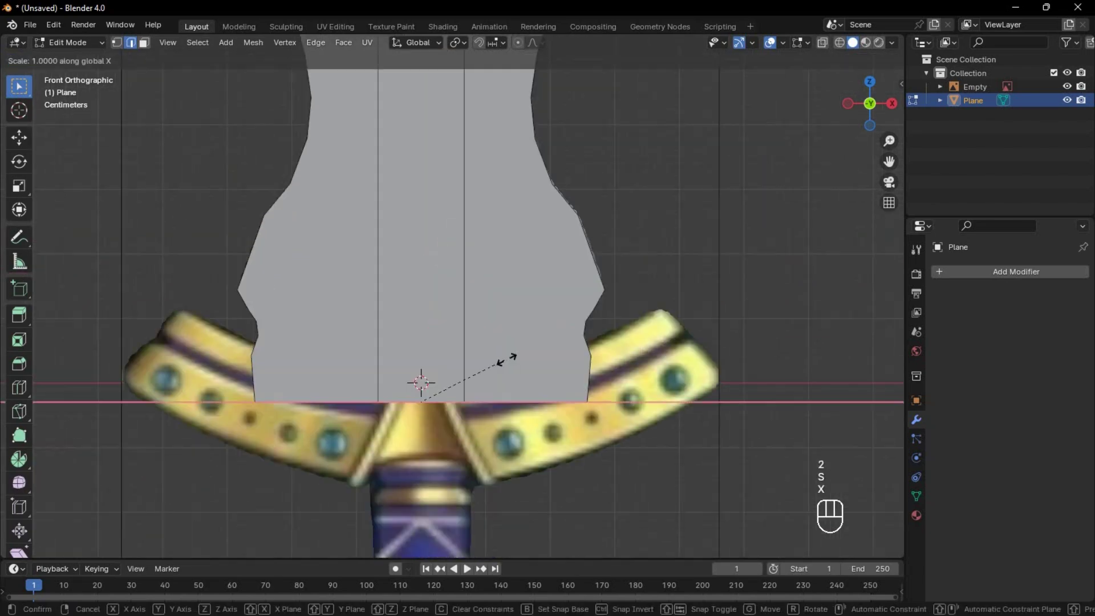
left_click(594, 339)
In wireframe shading, slide the centre strip's pointed top vertex up to the tip of the reference's blue inlay
scroll(590, 331, "down", 9)
middle_click_drag(502, 128, 508, 298, "shift")
scroll(504, 297, "up", 7)
key("shift+z")
middle_click_drag(424, 371, 420, 515, "shift")
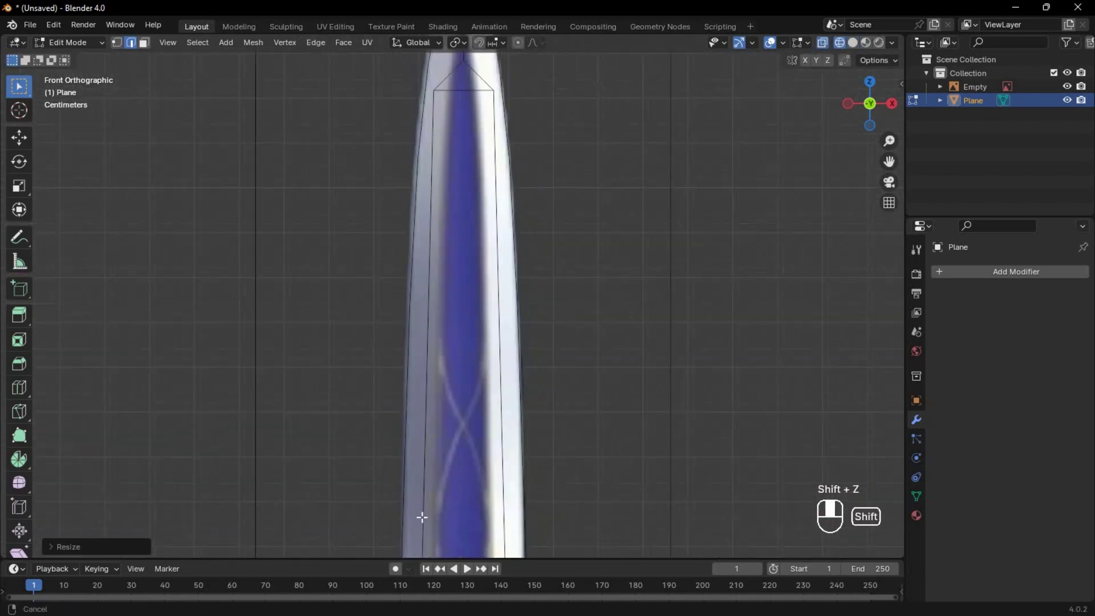
scroll(422, 342, "up", 4)
key("1")
left_click(396, 329)
key("g")
key("z")
left_click(430, 252)
scroll(429, 251, "down", 5)
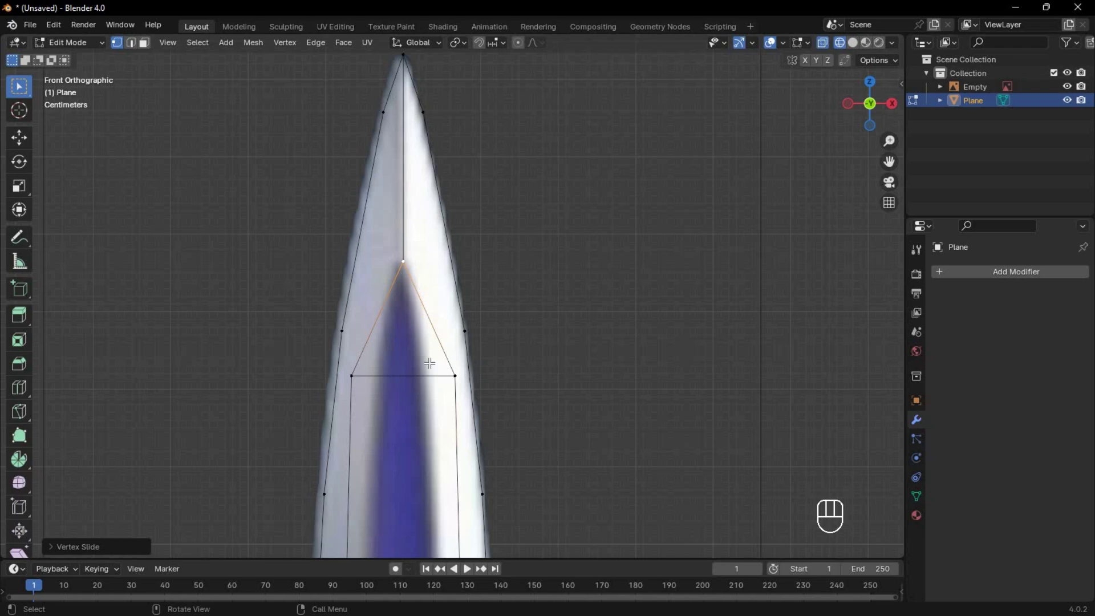
Return to solid shading and extrude the entire blade along Y to give it thickness
key("shift+z")
middle_click_drag(603, 270, 501, 248)
key("a")
scroll(507, 248, "up", 2)
key("e")
key("y")
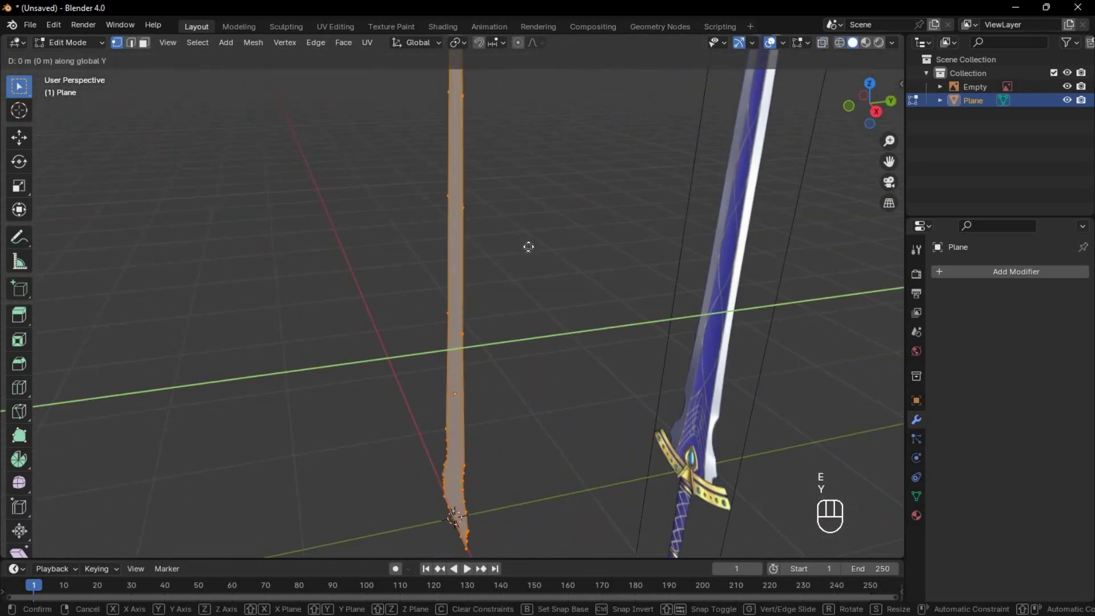
left_click(507, 206)
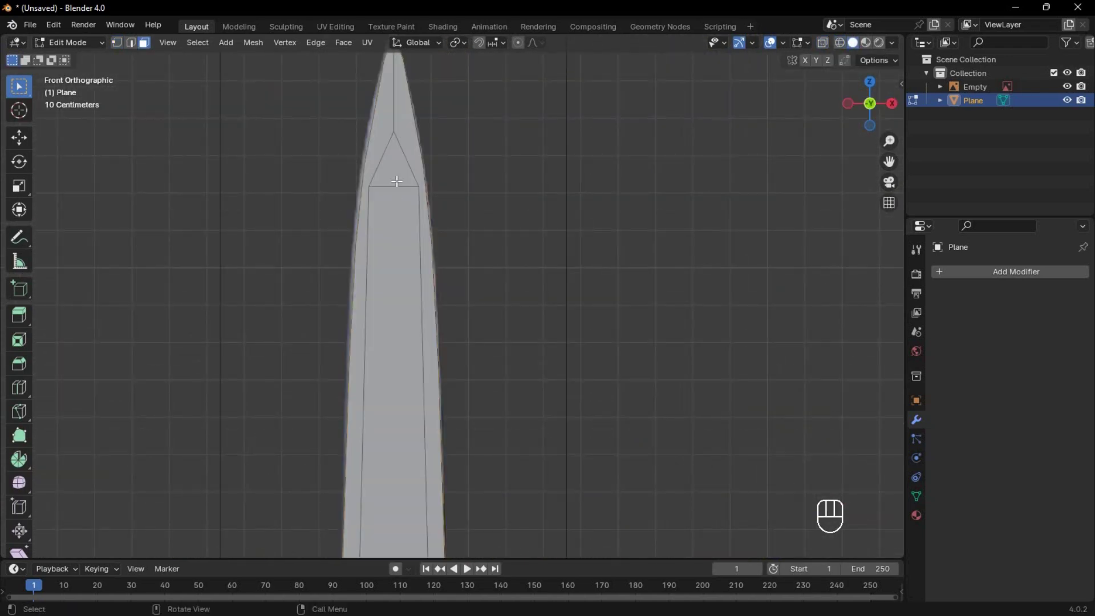
Snap the 3D cursor to the selected centre strip faces and set the transform pivot point to 3D Cursor
left_click(397, 228)
middle_click_drag(318, 240, 498, 277)
key("shift+s")
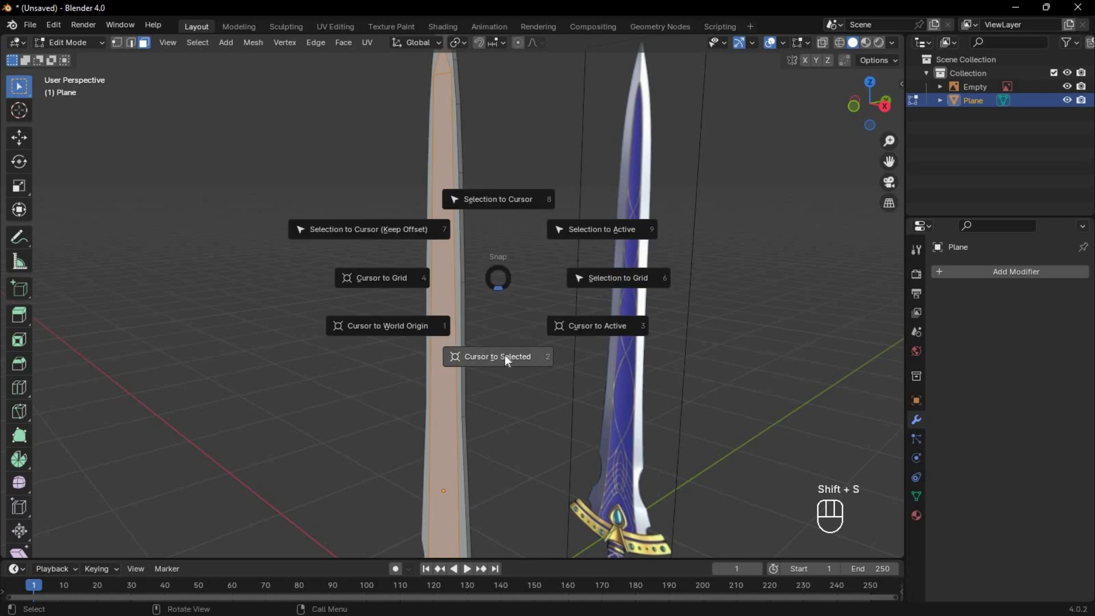
left_click(502, 356)
middle_click_drag(499, 347, 454, 308)
left_click(456, 42)
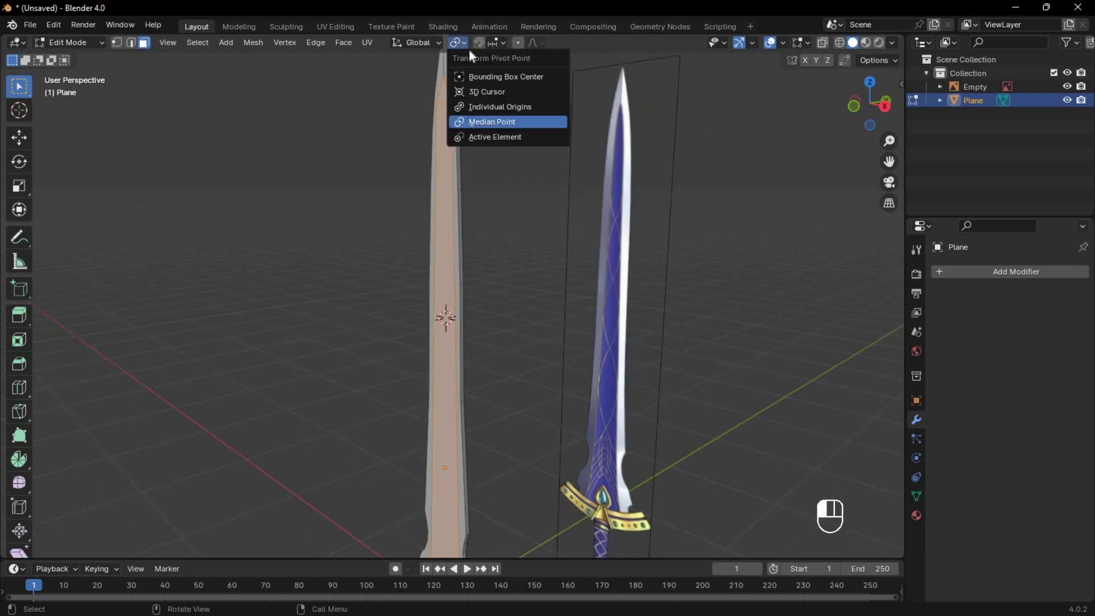
left_click(482, 95)
Try to scale the centre strip faces outward along Y from the 3D cursor, and undo it
middle_click_drag(507, 237, 459, 246)
key("s")
key("y")
left_click(418, 205)
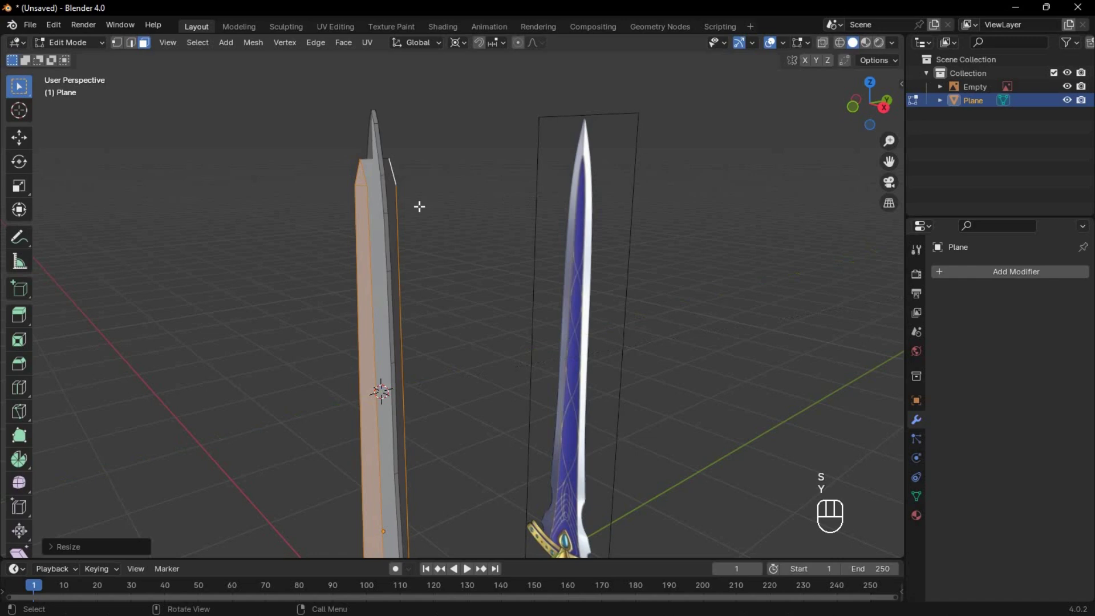
middle_click_drag(418, 206, 415, 244)
key("ctrl+z")
Merge the whole blade's overlapping vertices by distance and test the connection by moving the strip's top vertex
key("a")
key("1")
left_click(374, 218)
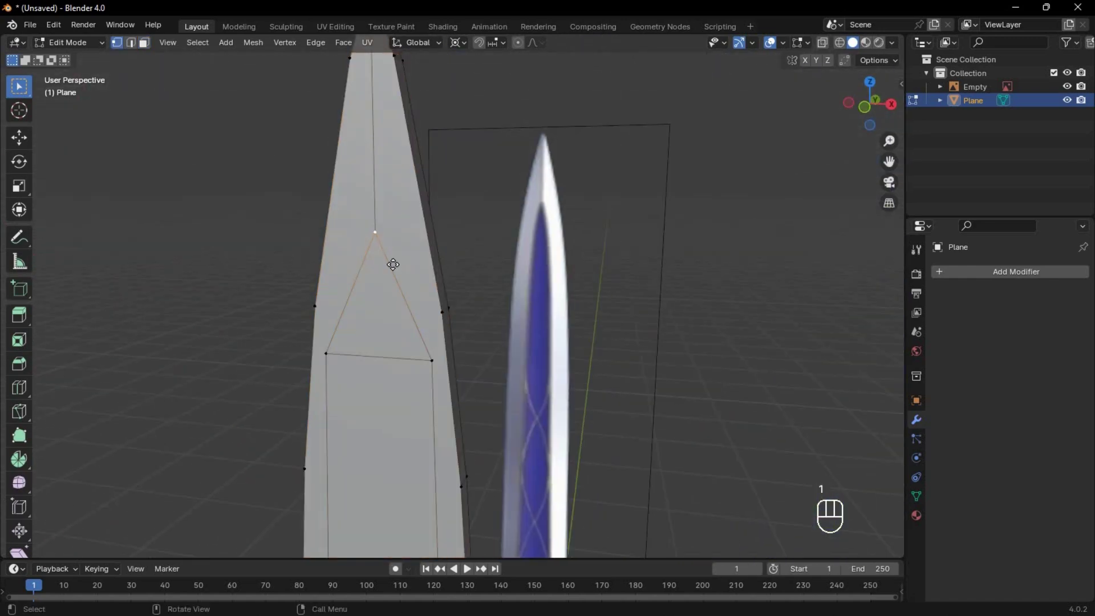
key("g")
left_click(392, 239)
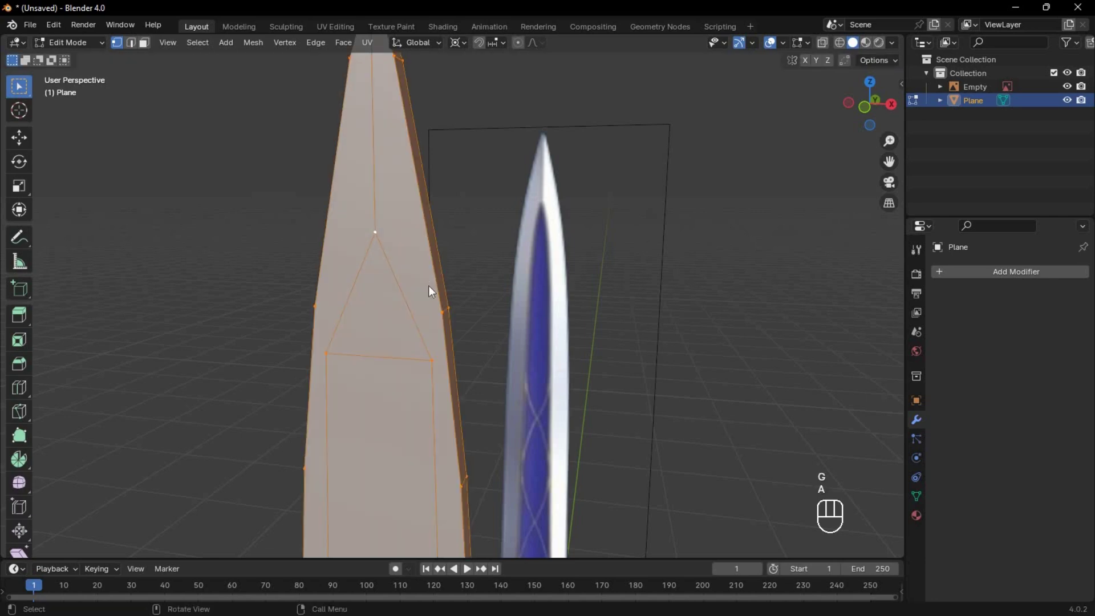
key("m")
left_click(395, 366)
key("1")
left_click(391, 238)
key("g")
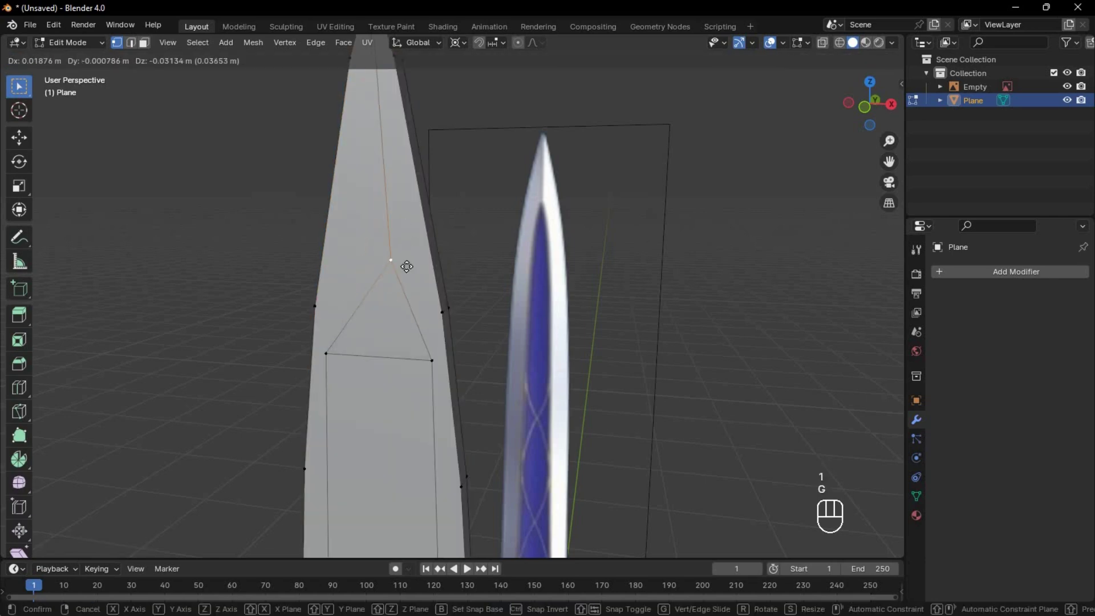
right_click(406, 267)
Select the centre strip faces with their triangular tips and scale them outward along Y to thicken the blade's middle
scroll(407, 266, "down", 5)
key("3")
left_click(433, 190)
middle_click_drag(433, 190, 399, 319)
left_click(481, 281, "shift")
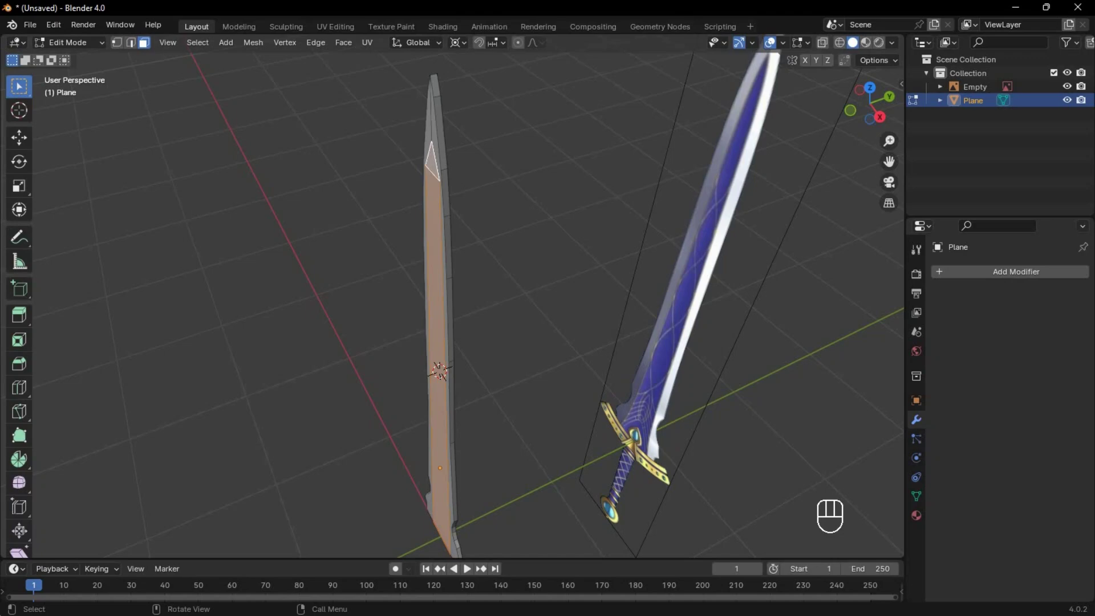
key("s")
key("y")
left_click(686, 298)
Select the narrow rim faces around the blade's outline and scale them inward along Y to thin the cutting edge
scroll(467, 228, "up", 5)
middle_click_drag(467, 228, 442, 215)
key("3")
left_click(441, 206, "alt")
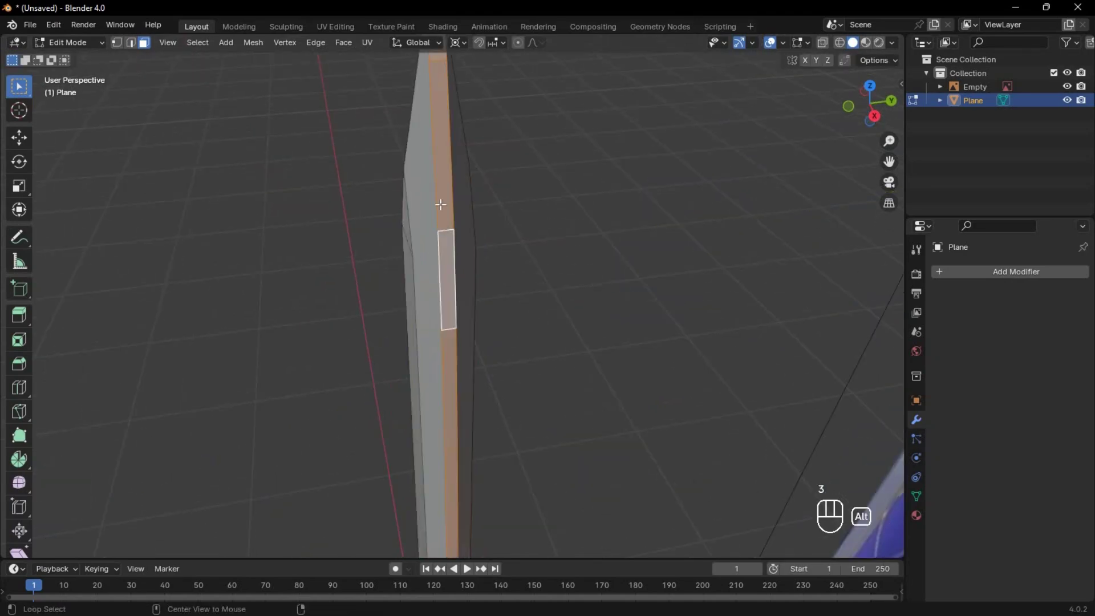
key("ctrl+z")
scroll(445, 217, "down", 5)
middle_click_drag(476, 308, 530, 137)
key("3")
left_click(408, 342, "shift")
middle_click_drag(589, 214, 442, 349)
scroll(501, 361, "up", 3)
scroll(570, 285, "up", 2)
key("s")
key("y")
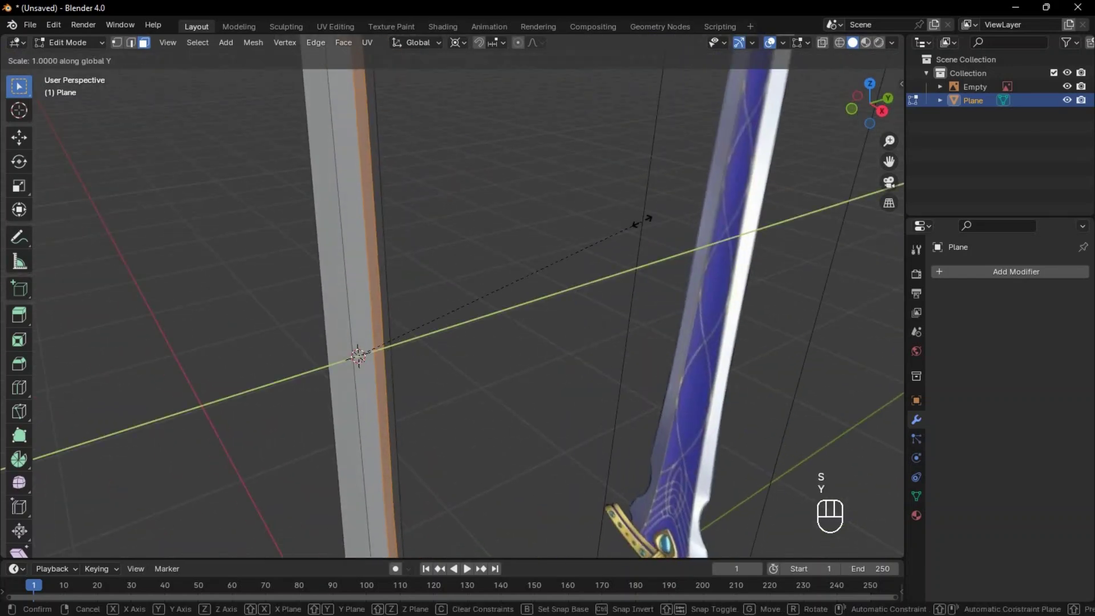
left_click(419, 305)
Scale the tip edge to about 0.29 along Y using proportional editing of size 2.85 and the Median Point pivot, tapering the blade's thickness
key("Tab")
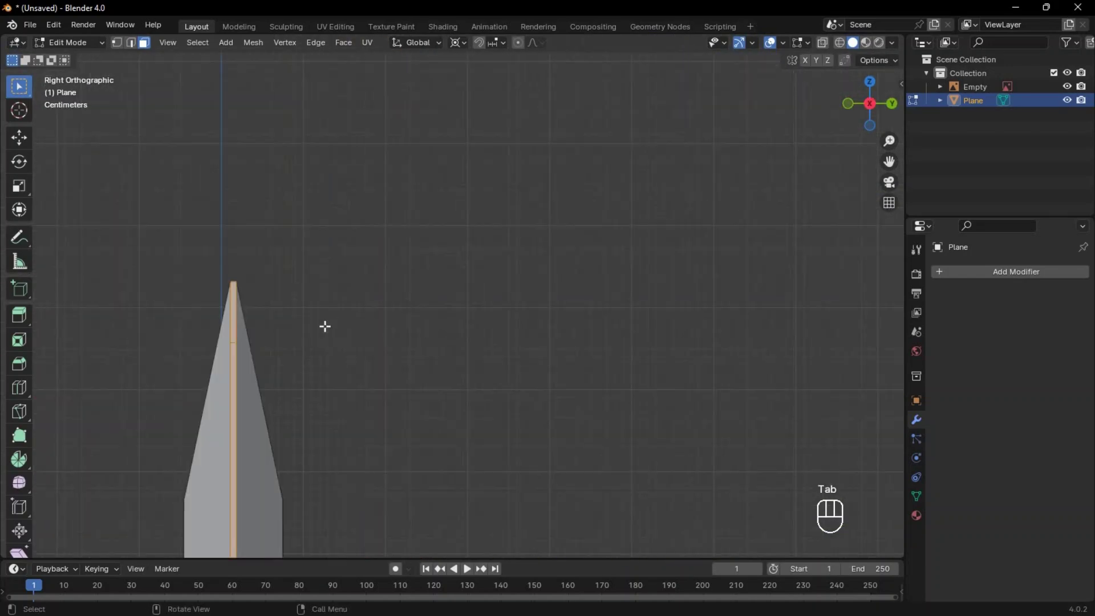
middle_click_drag(325, 325, 456, 313, "shift")
key("2")
left_click(353, 255)
scroll(438, 361, "down", 8)
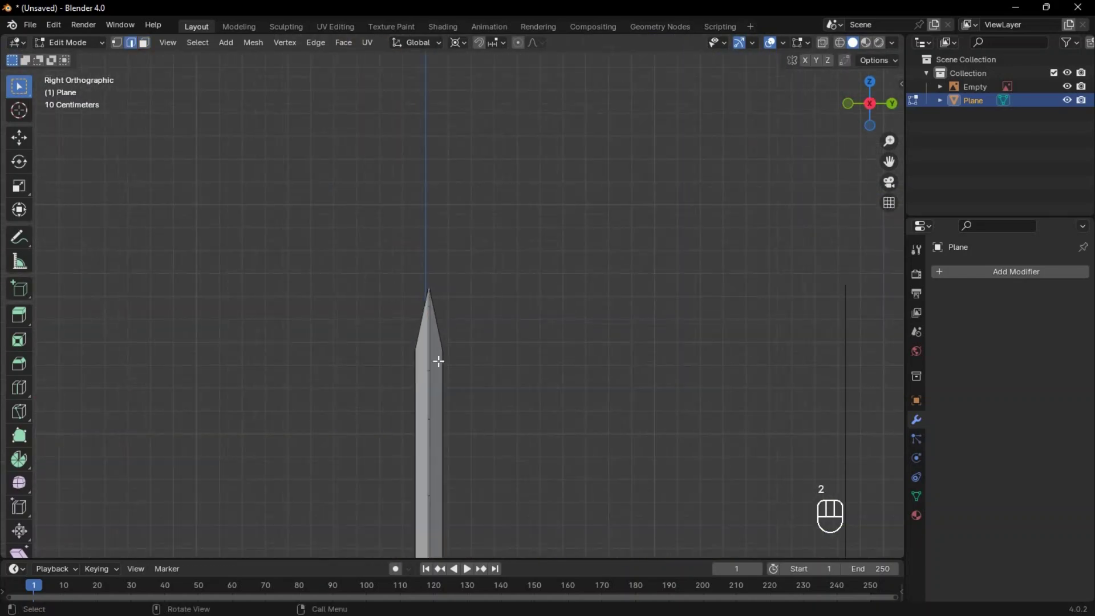
middle_click_drag(517, 251, 524, 48, "shift")
left_click(518, 43)
left_click(458, 43)
left_click(486, 121)
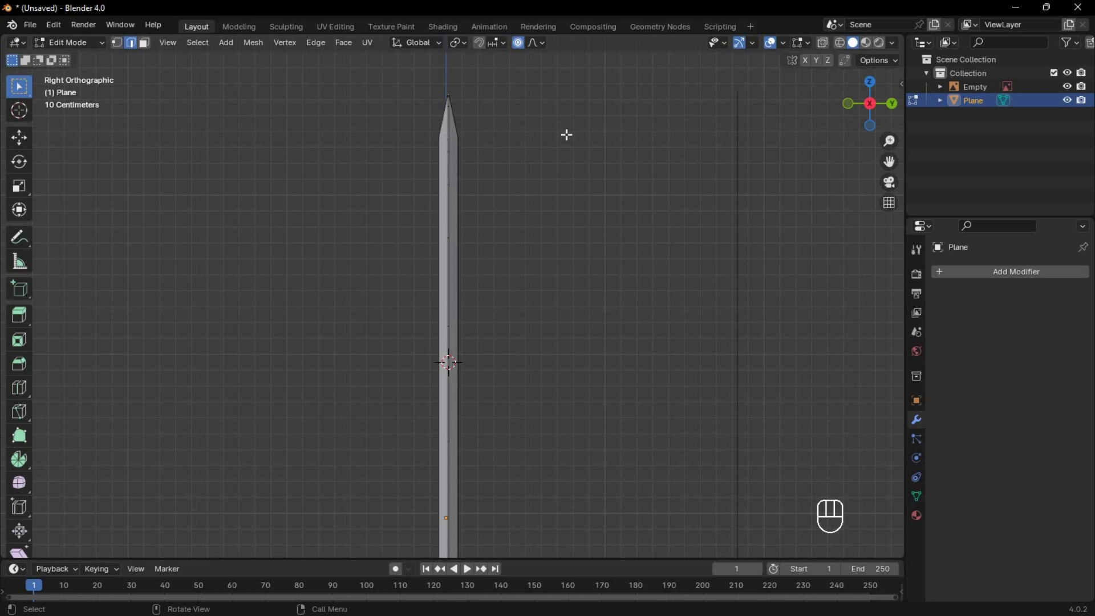
key("s")
key("y")
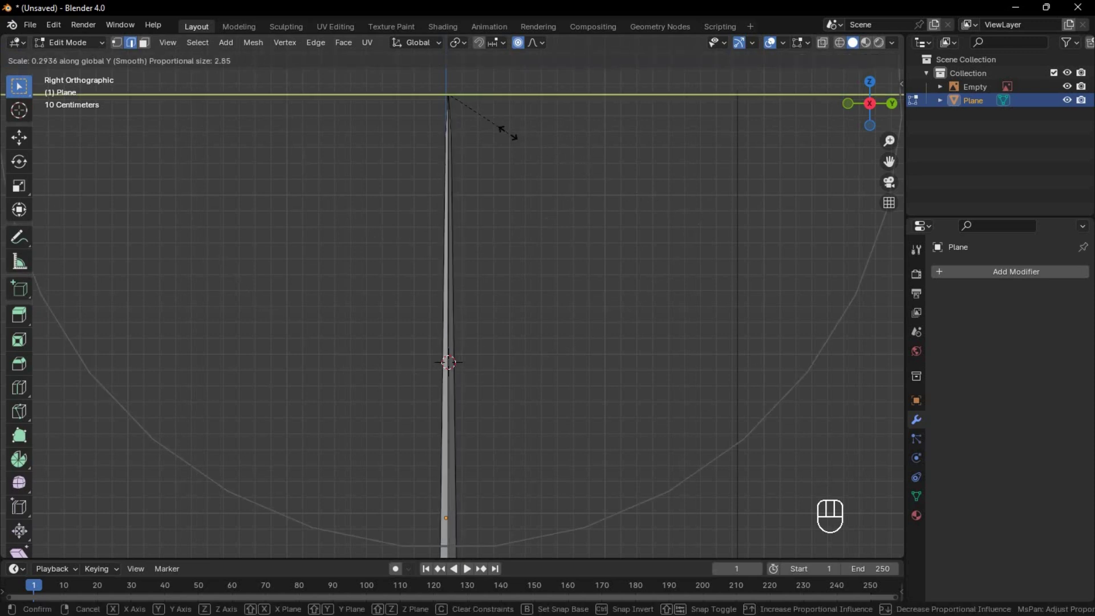
left_click(507, 133)
Switch to Object Mode and inspect the blade with Cavity viewport shading enabled, switching Cavity off again when done
scroll(508, 194, "down", 2)
middle_click_drag(508, 199, 513, 207)
key("Tab")
left_click(892, 43)
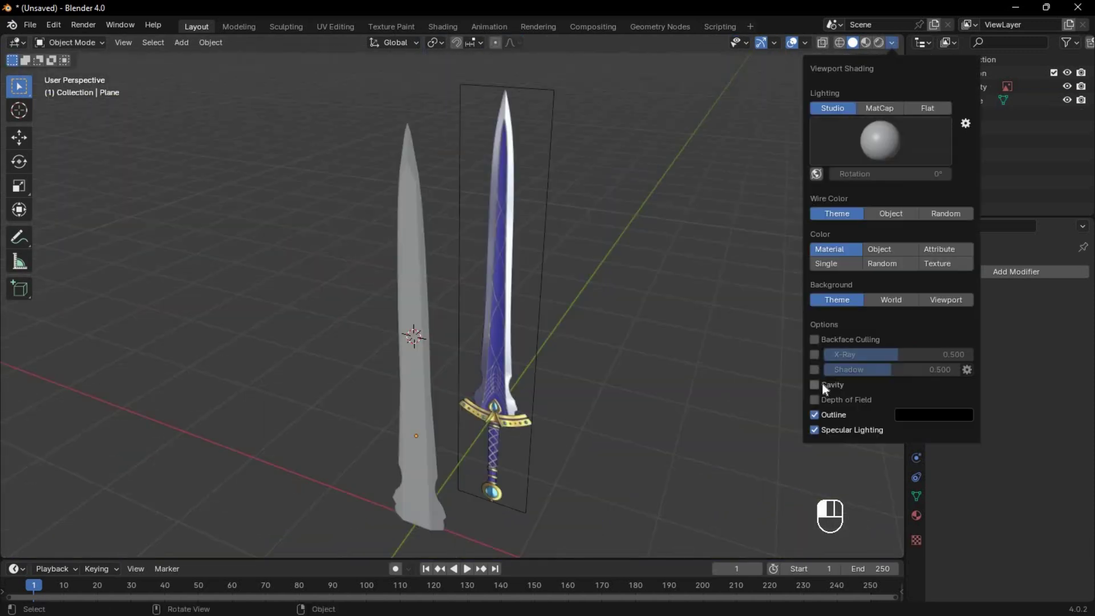
left_click(818, 384)
left_click(793, 43)
middle_click_drag(713, 171, 675, 296)
middle_click_drag(672, 289, 628, 273)
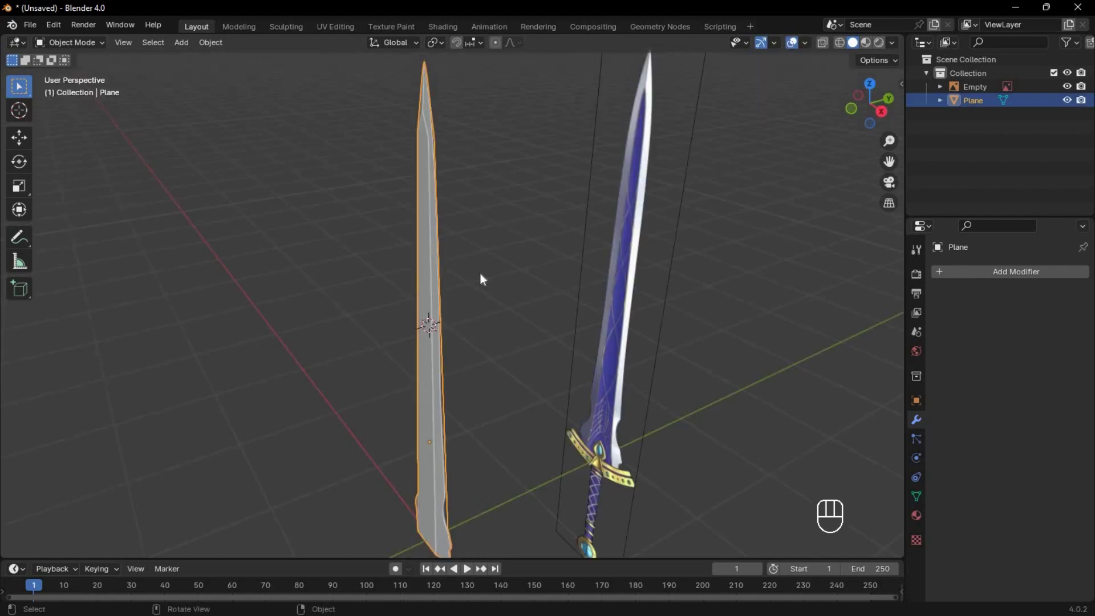
left_click(891, 44)
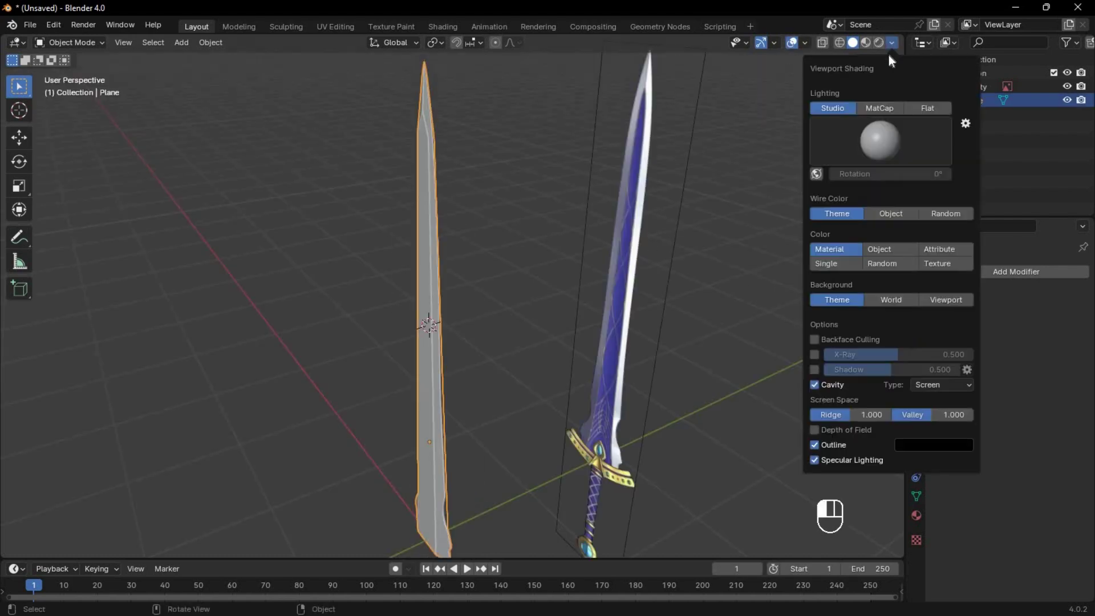
left_click(815, 385)
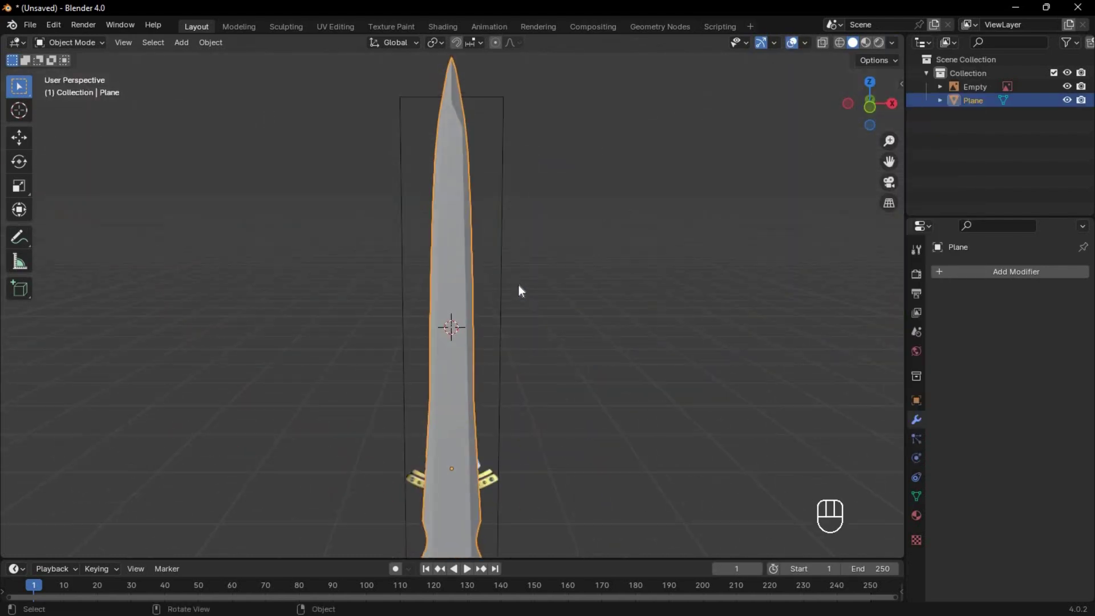
Shade the blade smooth and mark the long edges bordering its raised centre strip as sharp
scroll(516, 284, "up", 1)
right_click(443, 250)
left_click(442, 262)
key("Tab")
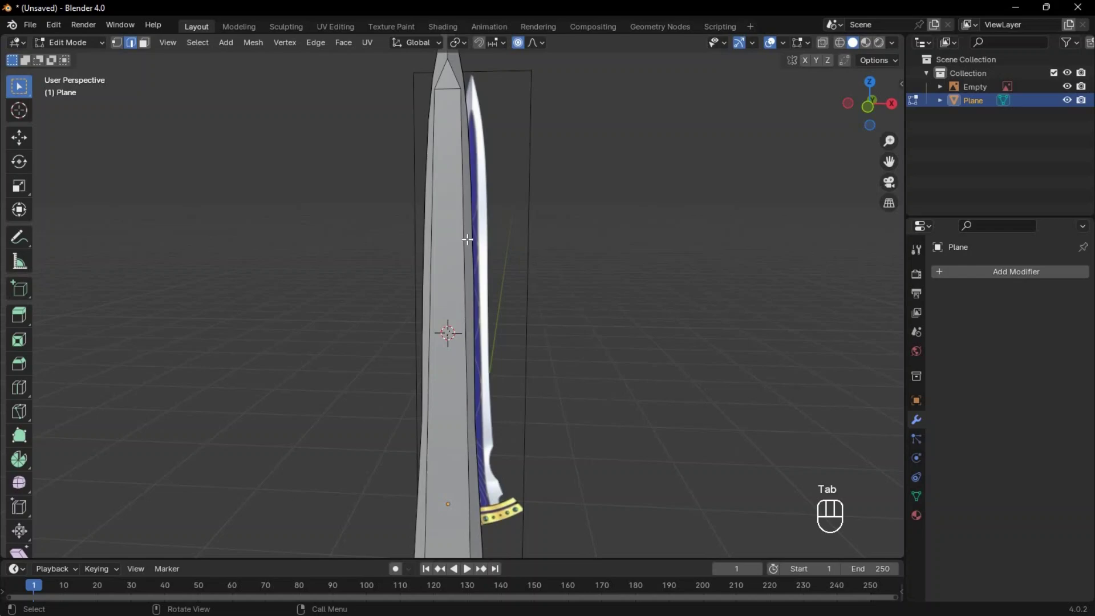
left_click(467, 239, "alt+shift")
middle_click_drag(467, 239, 328, 445)
key("ctrl+e")
left_click(326, 529)
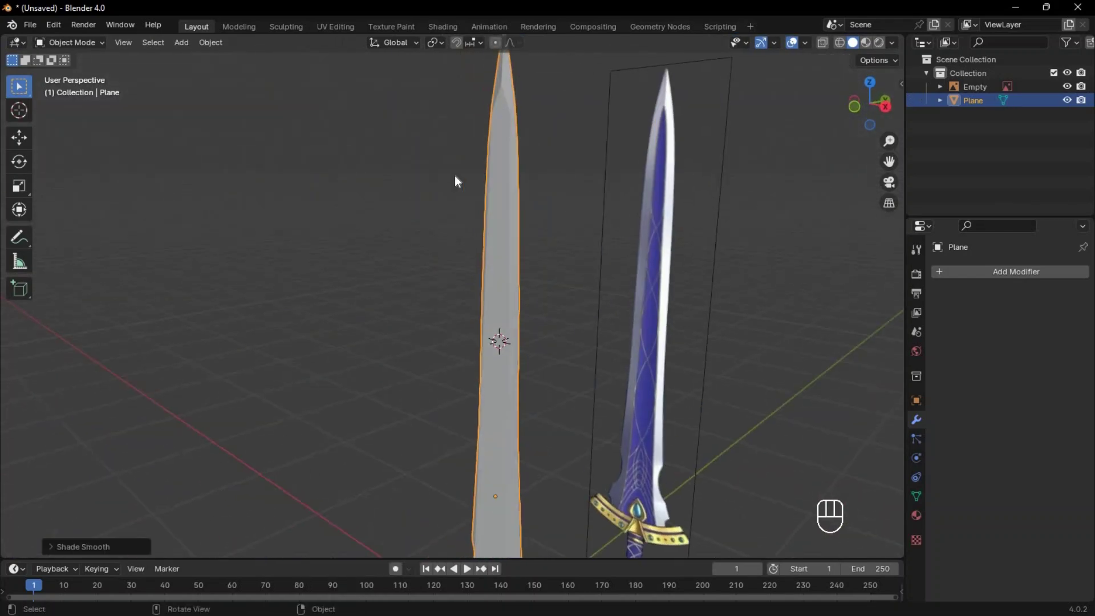
In Edit Mode, select the centre face on the blade's underside and snap the 3D cursor to it
scroll(454, 176, "down", 4)
middle_click_drag(454, 176, 596, 225)
scroll(596, 225, "up", 2)
key("grave")
left_click(529, 183)
scroll(529, 183, "up", 3)
middle_click_drag(529, 183, 535, 106, "shift")
scroll(516, 272, "up", 6)
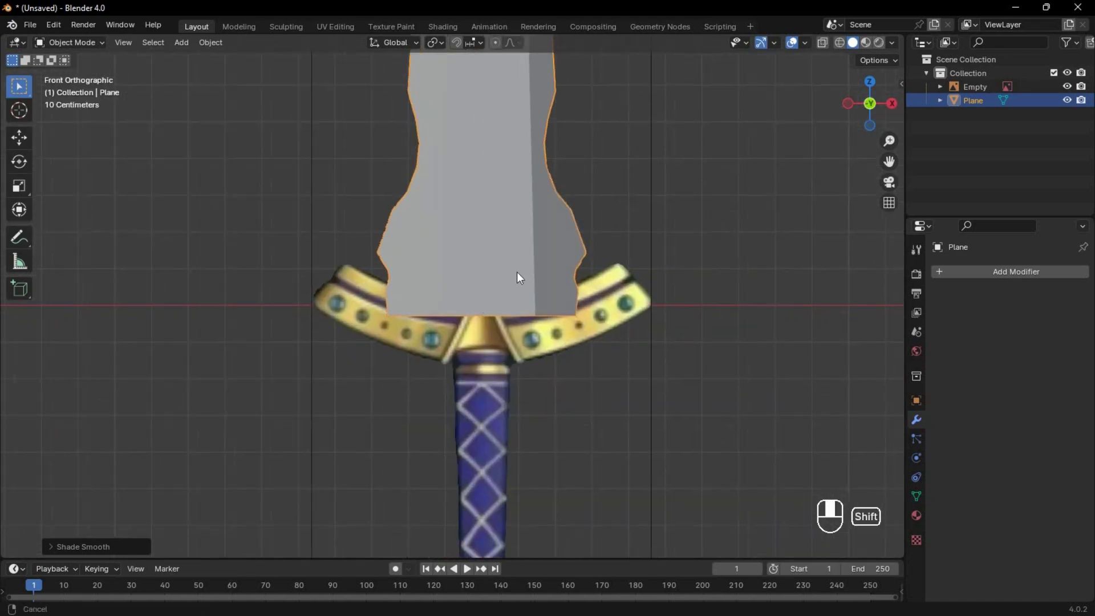
key("Tab")
middle_click_drag(516, 272, 439, 335)
key("3")
left_click(439, 335)
key("shift+s")
left_click(450, 411)
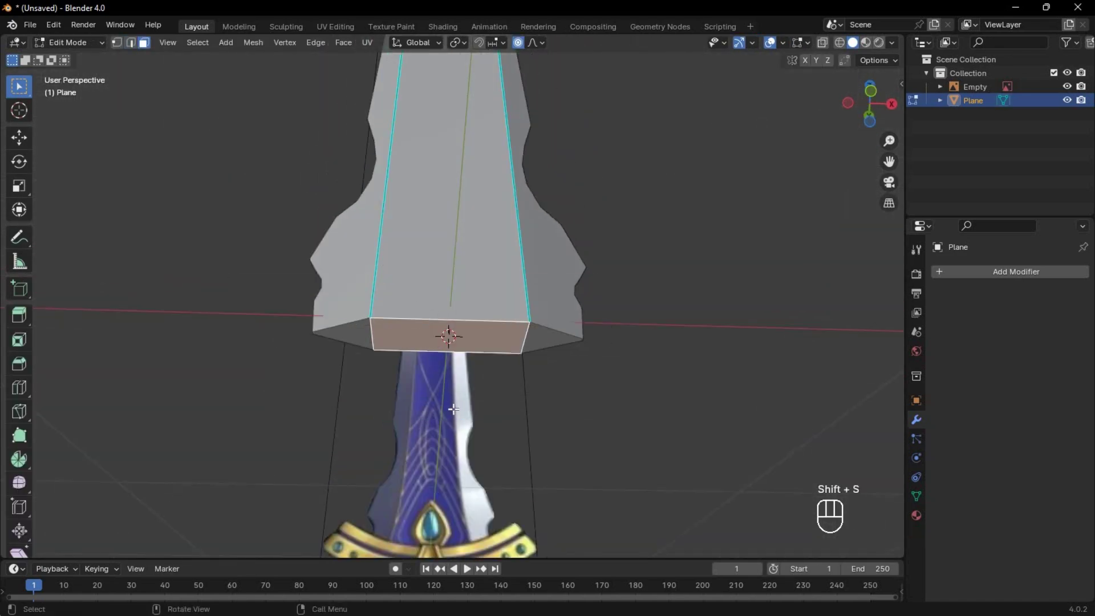
Add a cube at the 3D cursor under the blade and scale it down to a small block in the front view
key("grave")
left_click(365, 361)
scroll(502, 324, "down", 2)
key("shift+a")
left_click(502, 324)
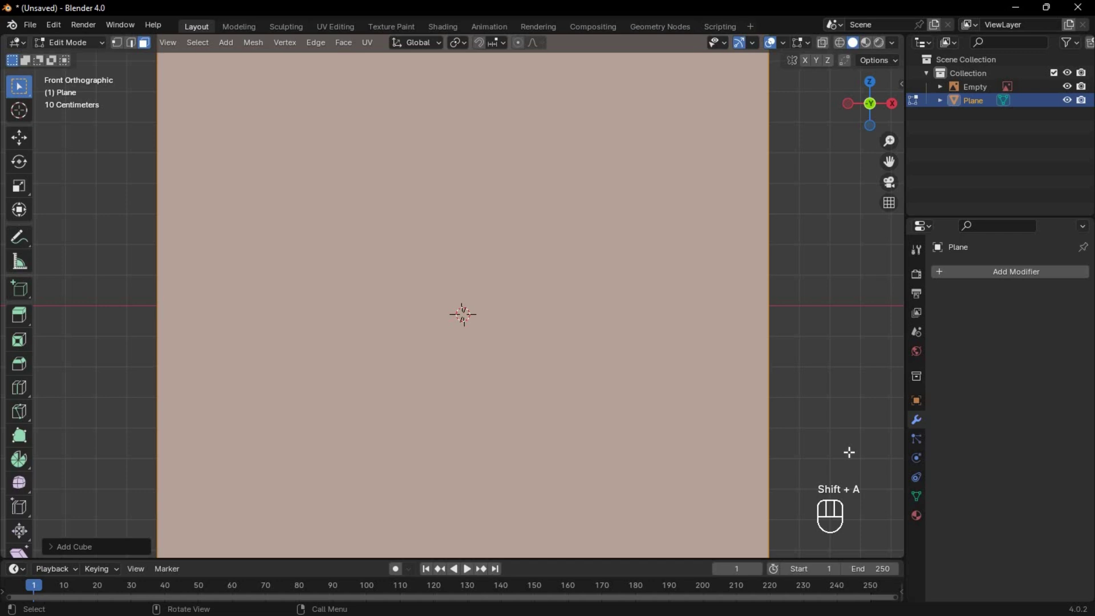
key("s")
left_click(491, 325)
scroll(567, 325, "up", 5)
scroll(568, 329, "down", 2)
middle_click_drag(568, 332, 569, 352, "shift")
Raise the block about 0.03 m along Z, enlarge it slightly and stretch it about 4.4 times along X across the reference crossguard
key("g")
key("z")
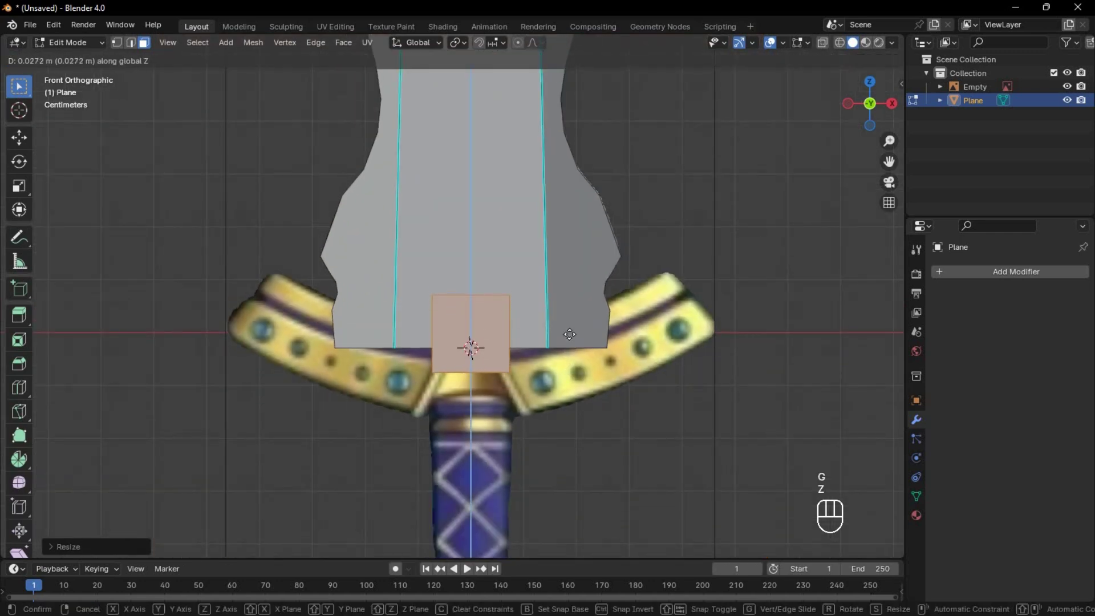
left_click(566, 332)
key("s")
left_click(596, 341)
key("s")
key("x")
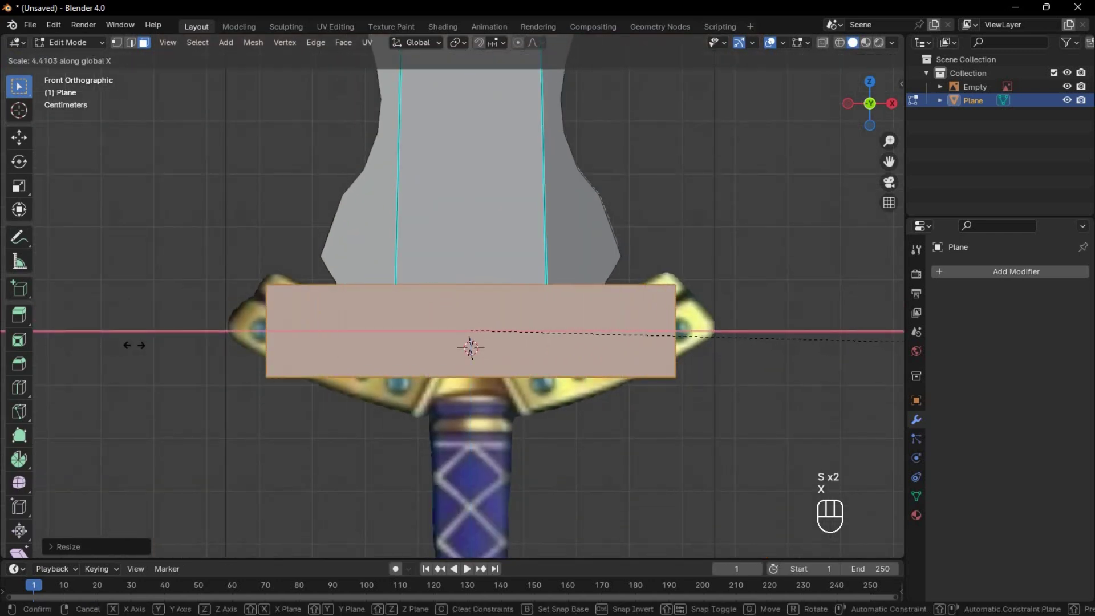
left_click(120, 349)
Add five evenly spaced vertical loop cuts across the crossguard block
scroll(480, 296, "up", 4)
left_click(480, 296)
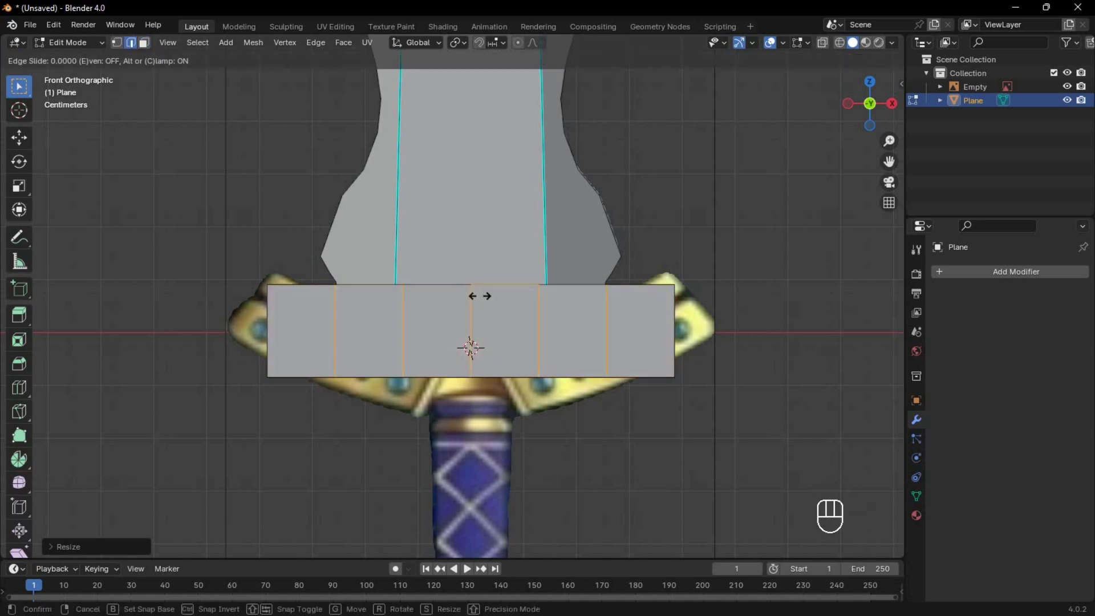
right_click(479, 295)
middle_click_drag(479, 296, 548, 263)
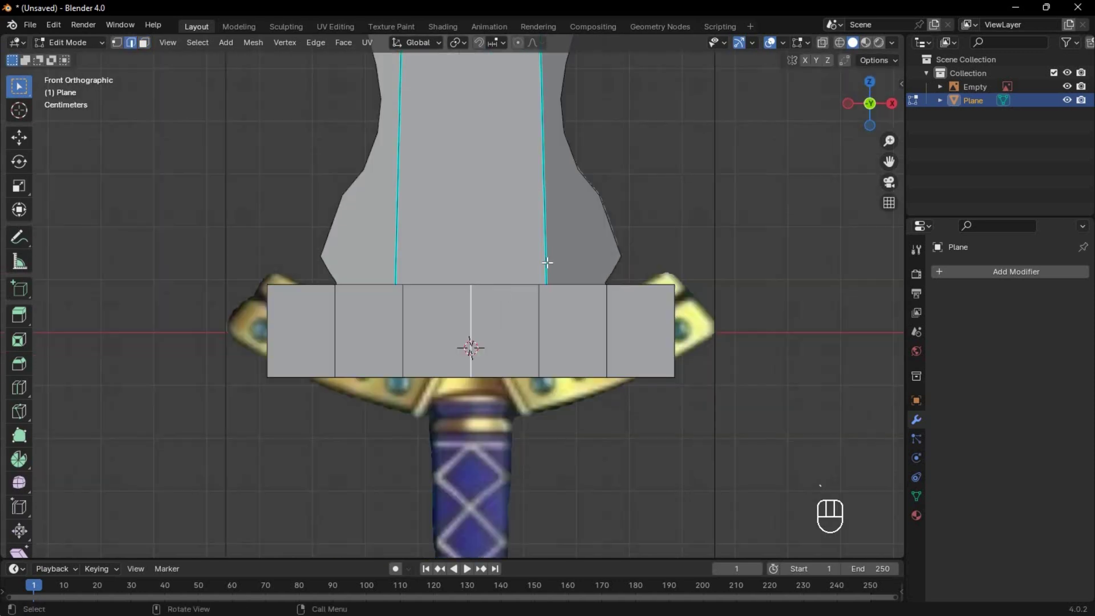
key("g")
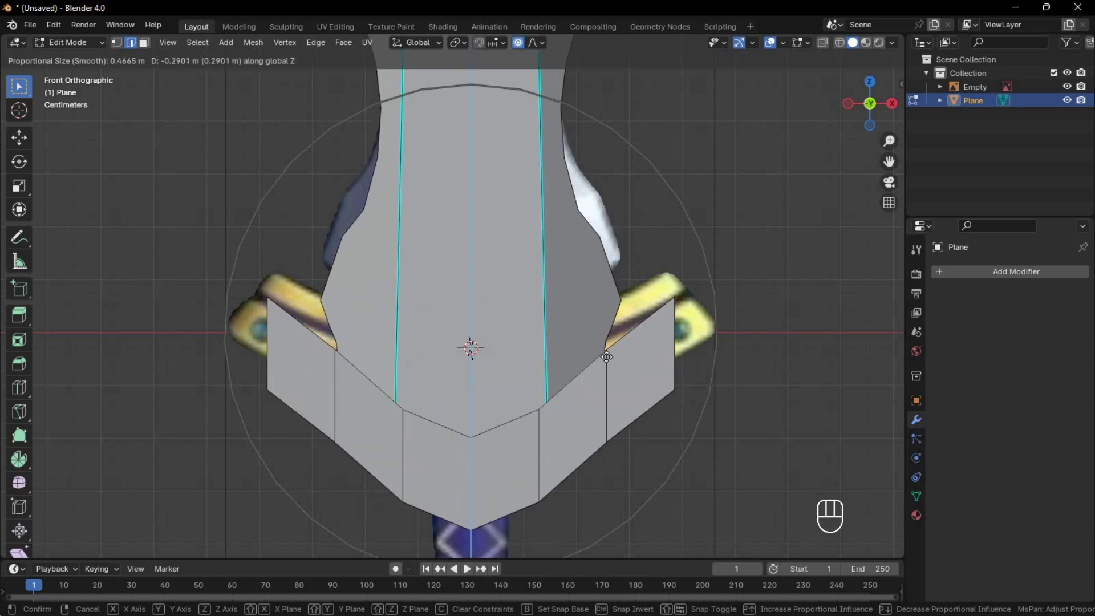
right_click(606, 357)
Select the linked crossguard mesh and hide the blade so only the crossguard shows over the reference
key("l")
middle_click_drag(603, 357, 522, 355)
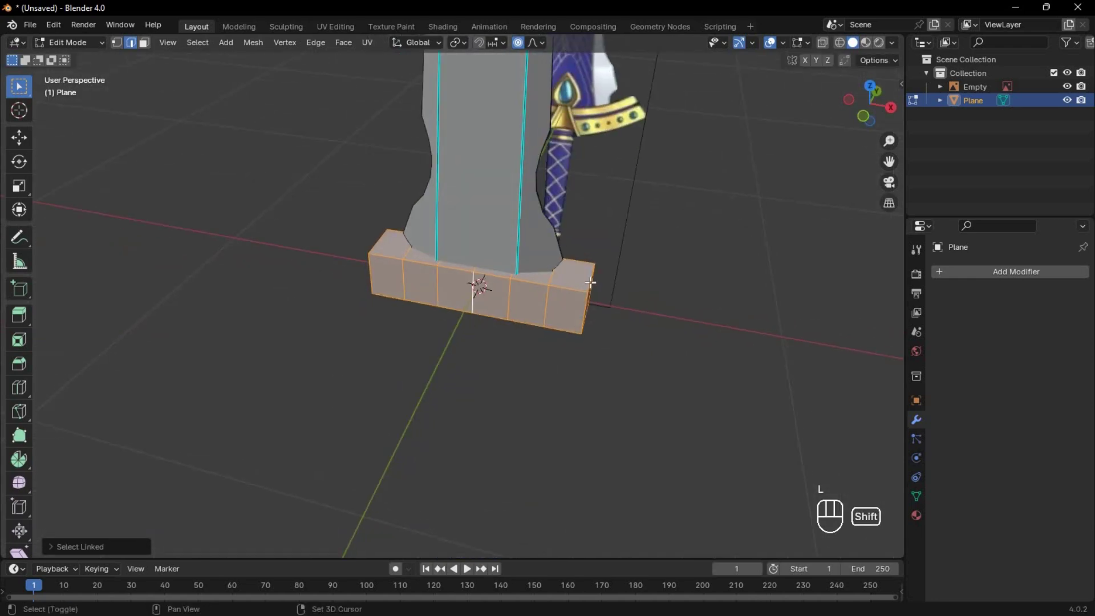
key("shift+h")
left_click(439, 259)
Select the crossguard's centre edge loop and lower it along Z with proportional editing, bending the block to the reference curve
key("2")
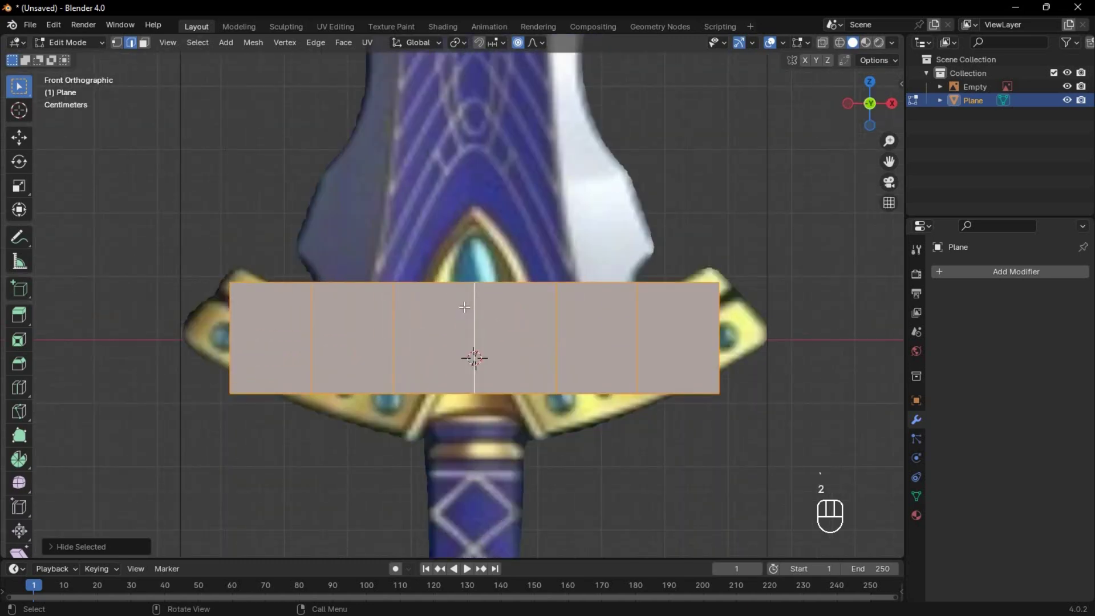
left_click(468, 300)
middle_click_drag(468, 298, 492, 245)
key("grave")
left_click(439, 197)
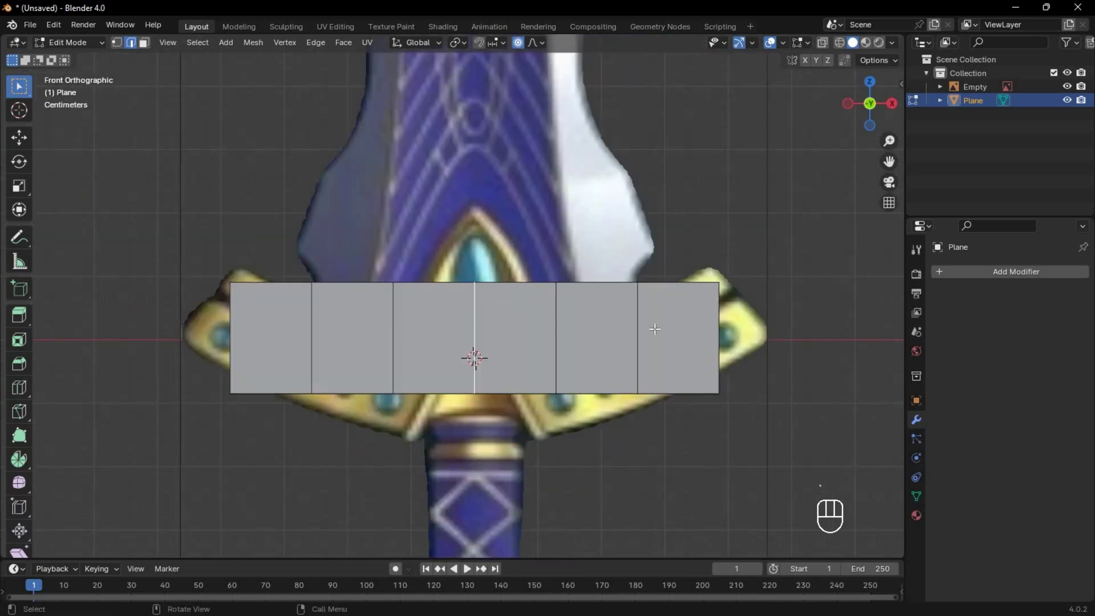
key("g")
key("z")
left_click(661, 387)
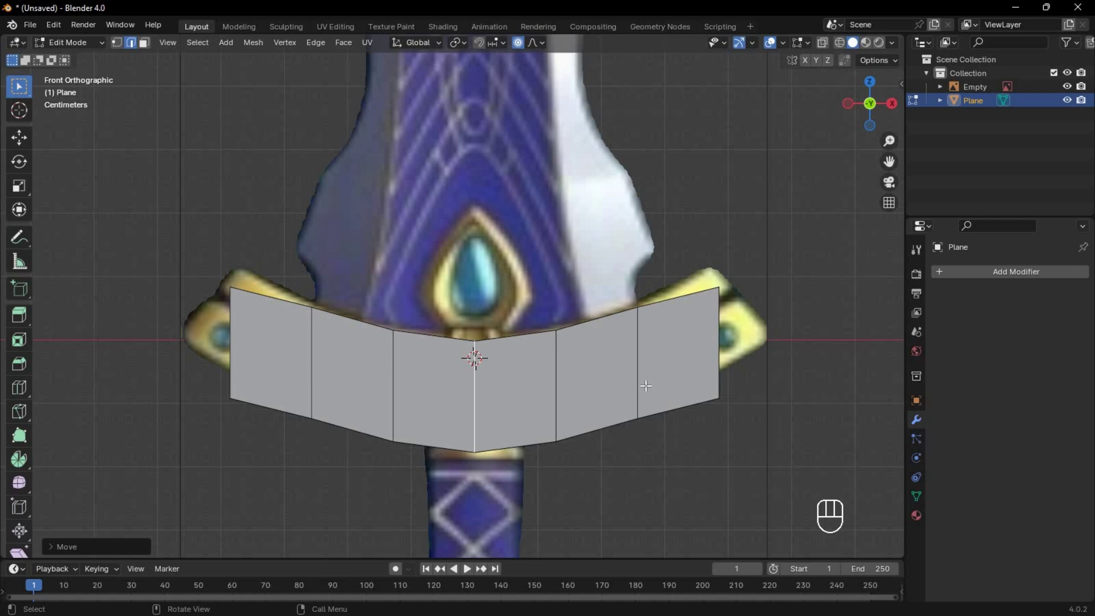
In wireframe, move the crossguard's end corner vertices onto the pointed tips of the reference crossguard
key("shift+z")
key("g")
left_click(737, 326)
left_click(736, 419)
key("g")
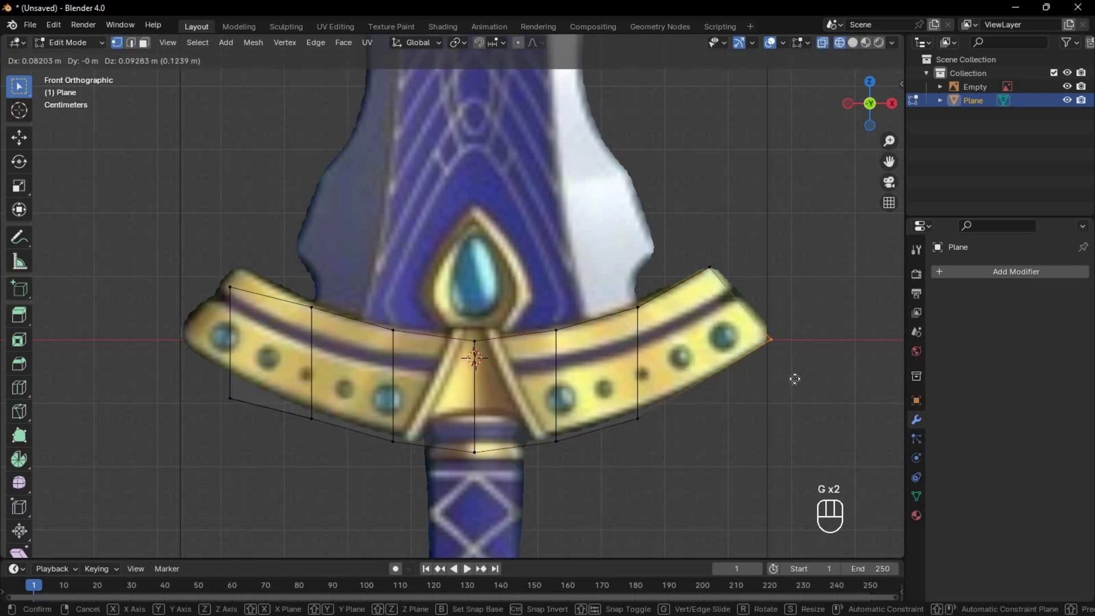
left_click(795, 379)
left_click(231, 288)
key("g")
left_click(240, 268)
Move the vertices along the crossguard's lower edge so they follow the underside of the reference
left_click_drag(491, 468, 492, 470)
key("g")
key("g")
key("g")
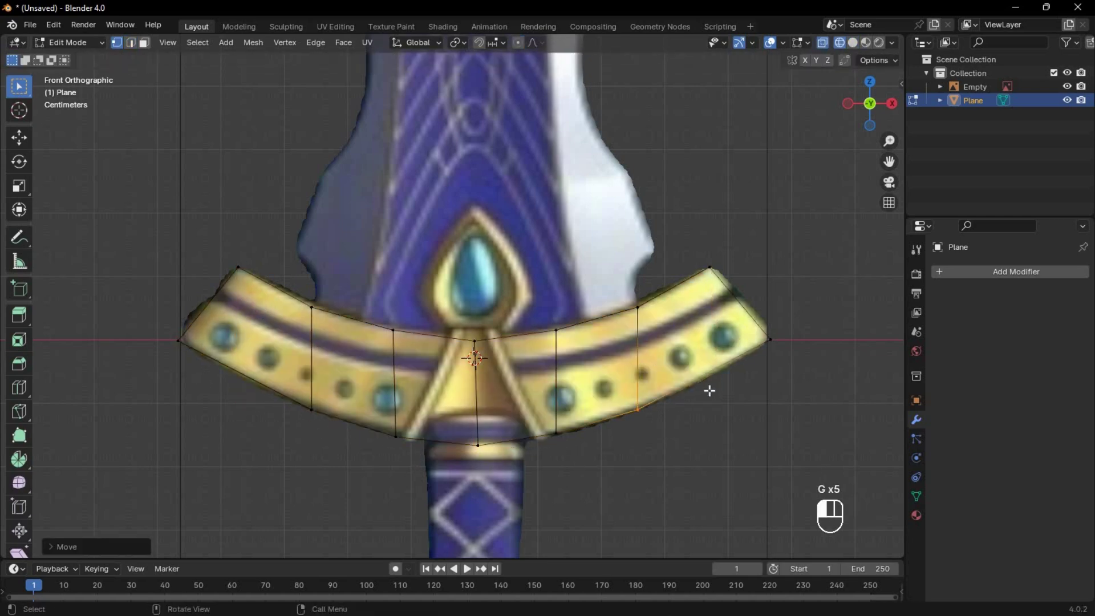
key("g")
Restore solid shading, unhide the blade and return to Object Mode to check the crossguard
scroll(762, 357, "down", 3)
key("shift+z")
middle_click_drag(763, 357, 686, 342)
key("alt+h")
key("Tab")
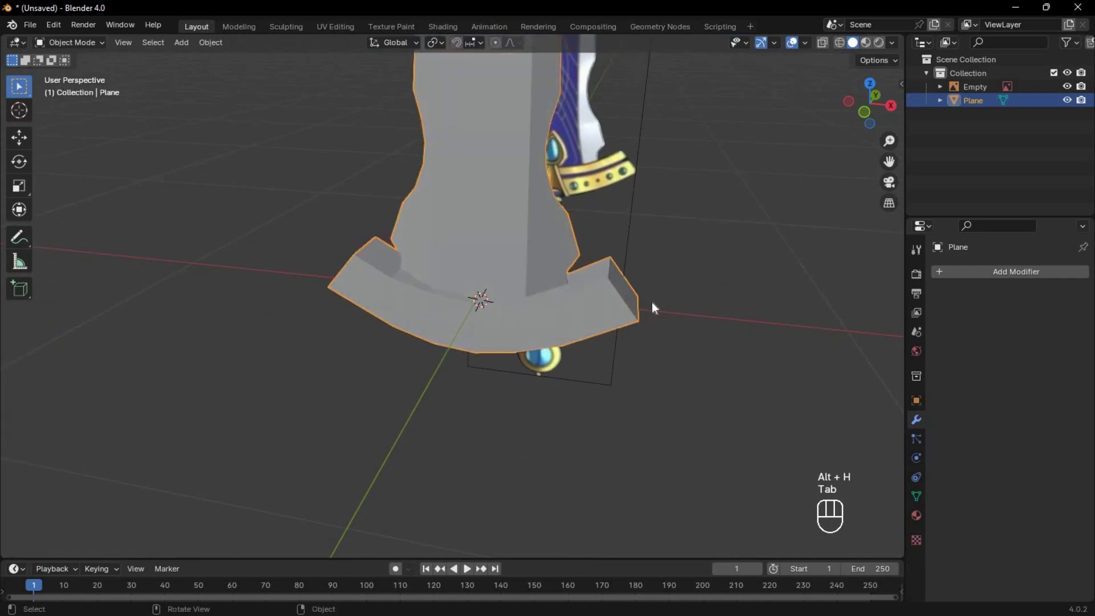
middle_click_drag(652, 302, 552, 310)
left_click(461, 379)
In Edit Mode, add a cylinder at the 3D cursor for the grip and reduce its vertex count from the default
key("grave")
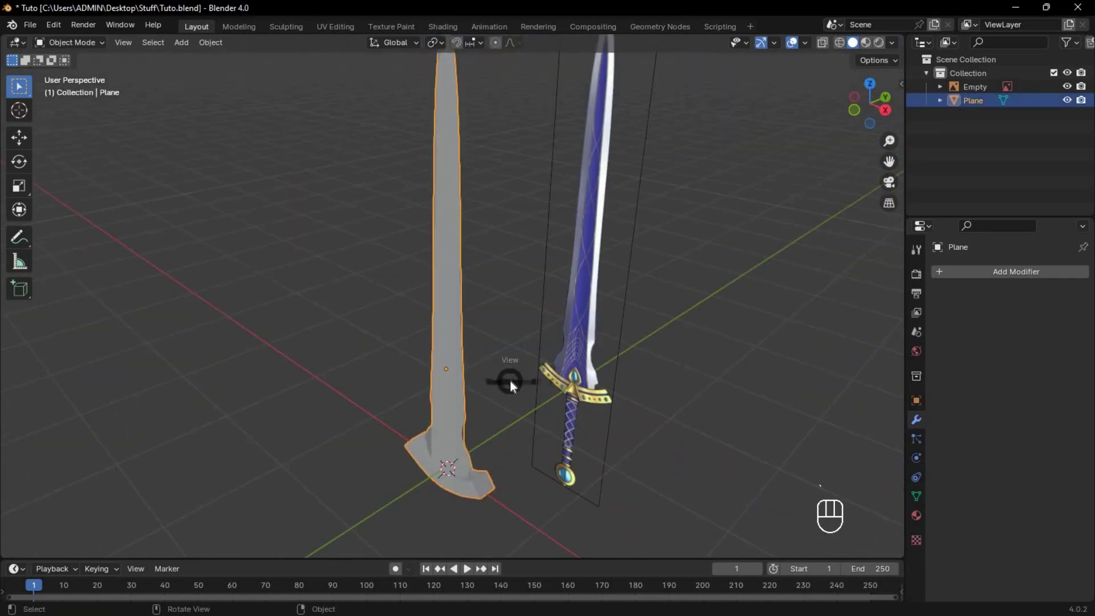
left_click(456, 343)
middle_click_drag(513, 336, 567, 211, "shift")
scroll(567, 211, "up", 5)
key("Tab")
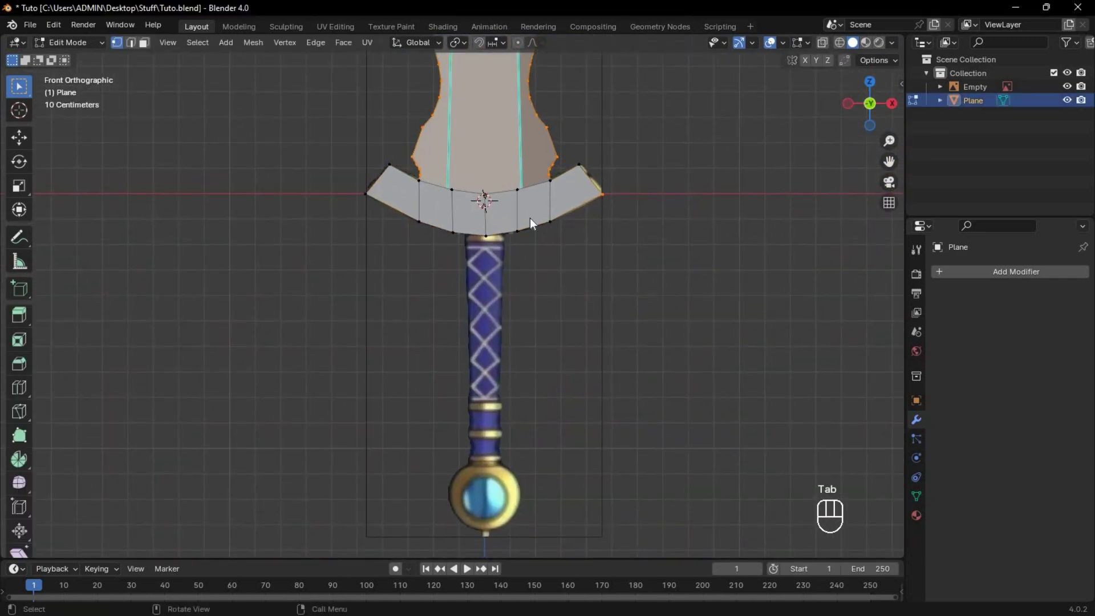
key("shift+a")
left_click(464, 287)
left_click(80, 547)
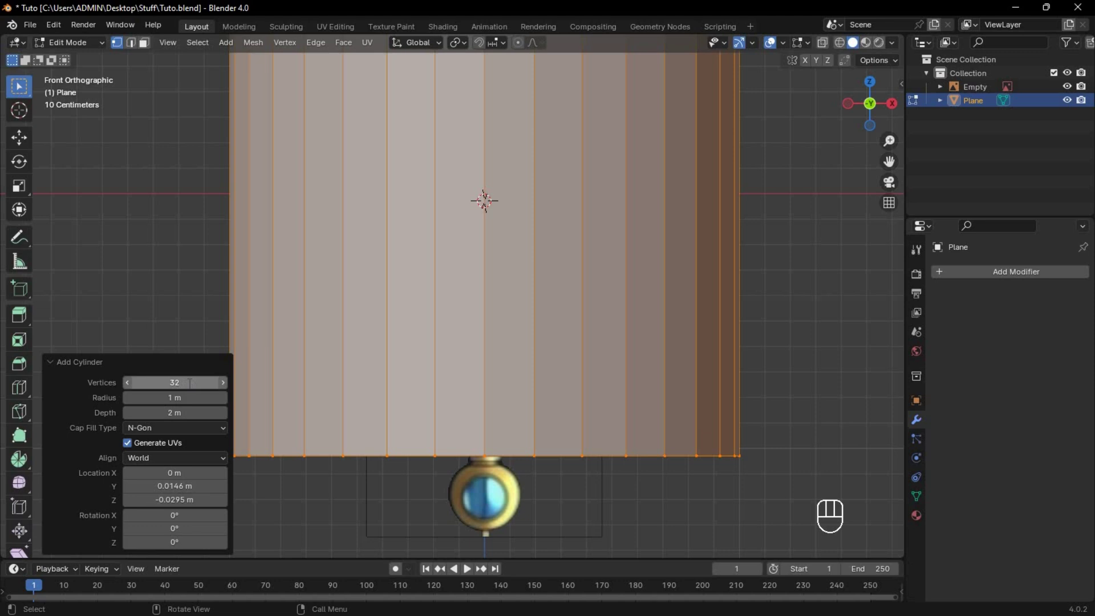
key("Return")
Scale the grip cylinder to 0.115 of its size
middle_click_drag(606, 311, 605, 367, "shift")
key("s")
left_click(507, 291)
scroll(507, 308, "up", 2)
middle_click_drag(508, 339, 500, 277, "shift")
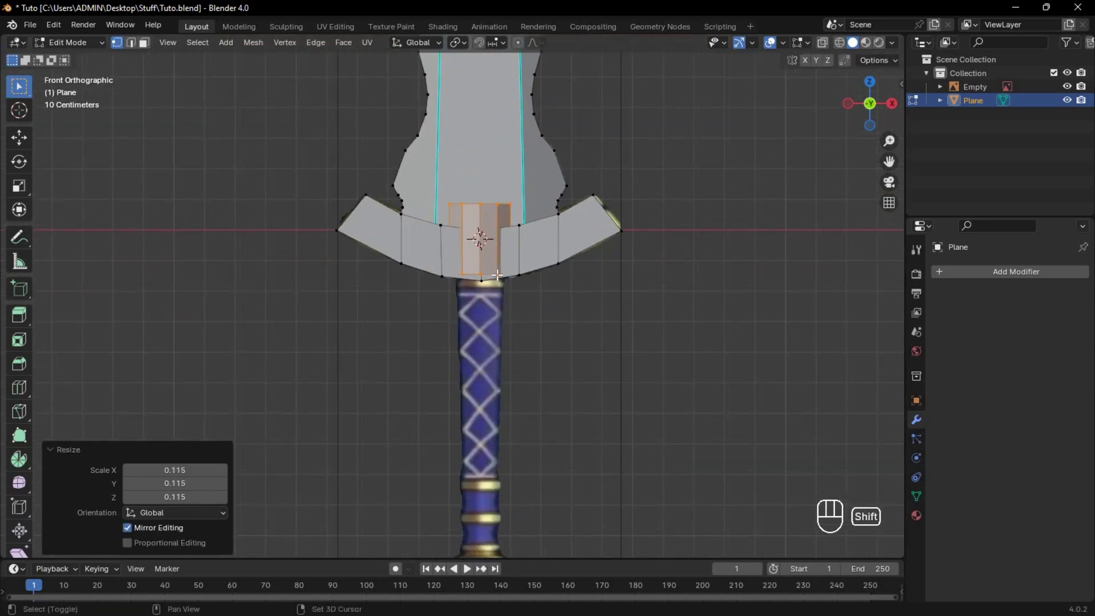
In wireframe, move the cylinder down along Z onto the upper part of the reference grip
key("shift+z")
key("g")
key("z")
left_click(520, 514)
Raise the cylinder's top ring about 0.10 m along Z under the crossguard and scale it to about 0.7
left_click_drag(411, 289, 590, 331)
key("g")
key("z")
left_click(599, 271)
key("s")
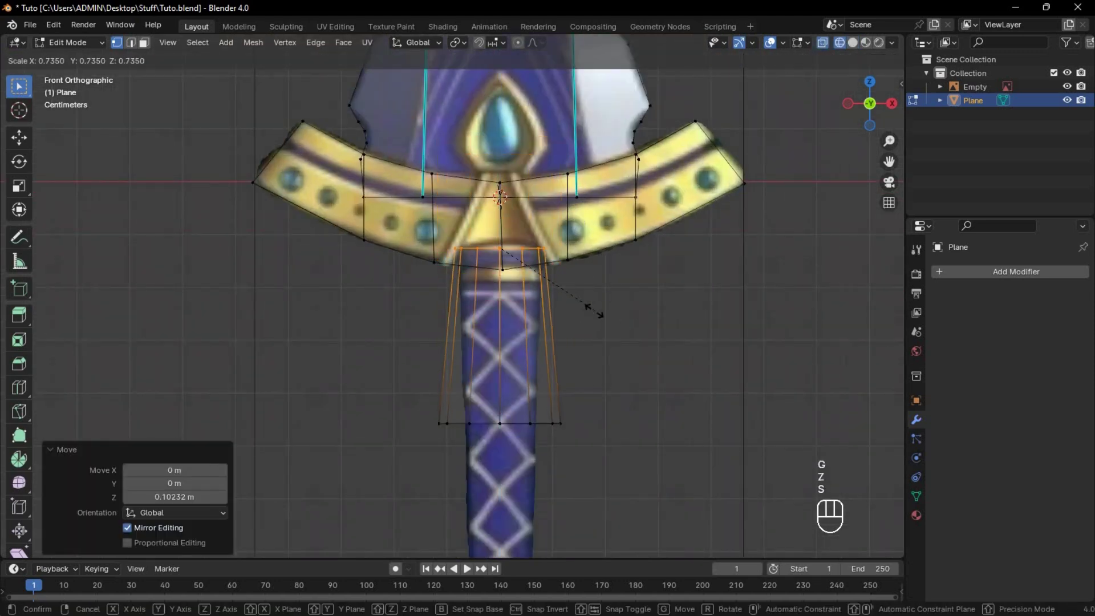
left_click(591, 307)
Scale the cylinder's bottom ring to 0.540 and move it about 0.6 m down along Z to the top of the pommel
left_click_drag(599, 376, 399, 462)
key("s")
left_click(524, 535)
middle_click_drag(524, 536, 492, 270, "shift")
key("g")
key("z")
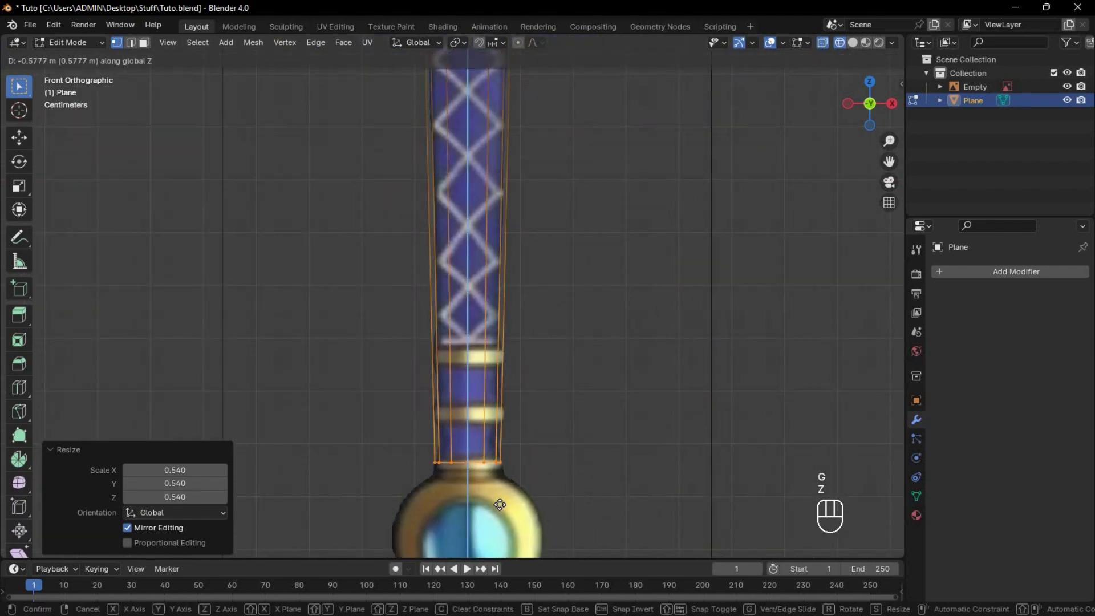
left_click(505, 509)
Add two loop cuts around the lower grip, bordering the upper gold ring of the reference
scroll(515, 161, "up", 2)
key("shift+z")
key("ctrl+r")
left_click(531, 312)
key("ctrl+r")
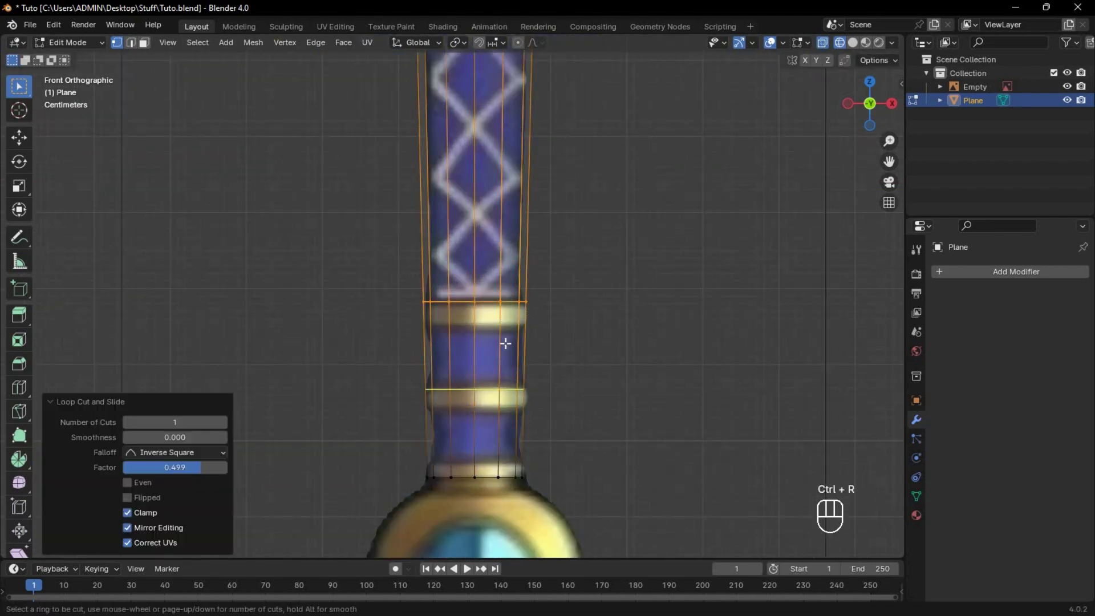
key("shift+z")
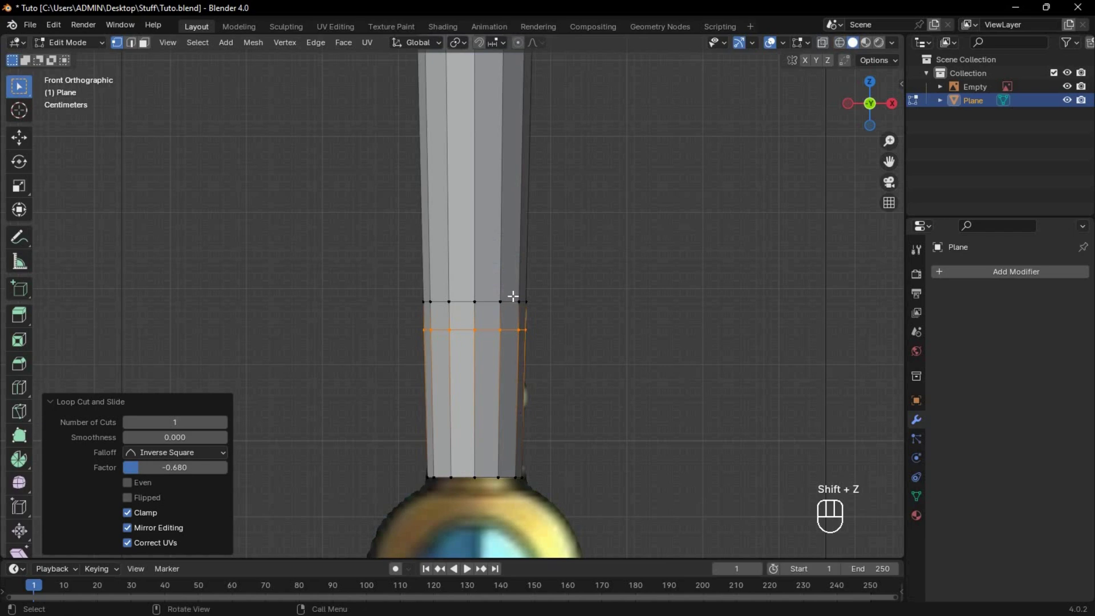
Duplicate the face ring between the two cuts in place and extrude it outward at scale 1.106 to form a raised band
key("3")
left_click(512, 316, "alt")
mouse_move(512, 315)
middle_mouse_down()
mouse_move(496, 310)
mouse_move(470, 328)
middle_mouse_up()
key("shift+d")
right_click(741, 490)
middle_click_drag(610, 407, 630, 419)
scroll(631, 419, "up", 2)
key("e")
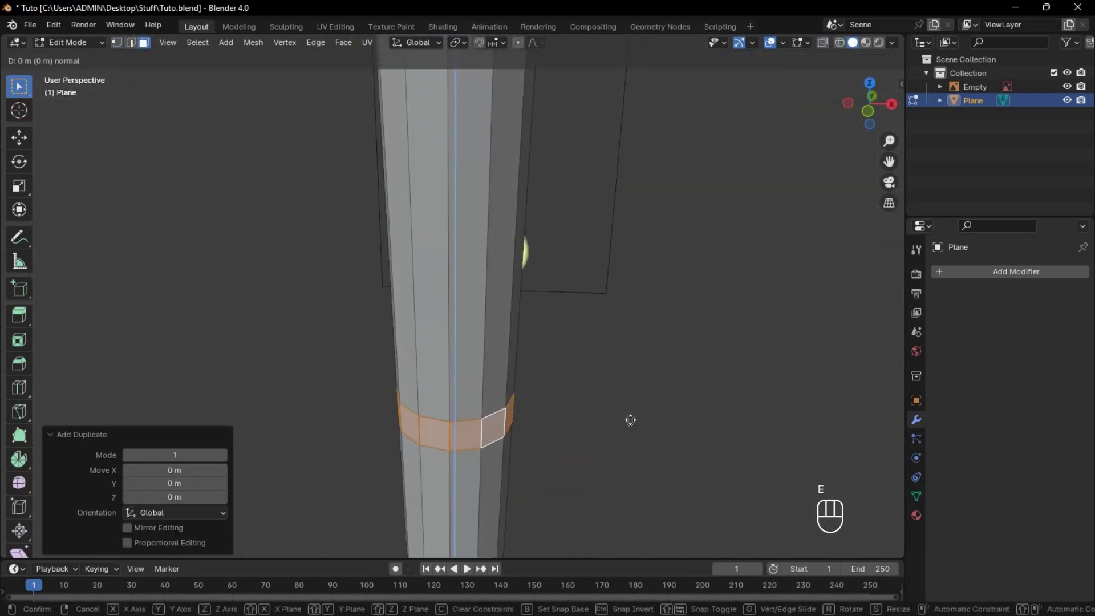
left_click(654, 430)
Duplicate the raised band 0.11225 m down along Z onto the next gold ring and scale the copy to fit the grip
key("grave")
left_click(550, 320)
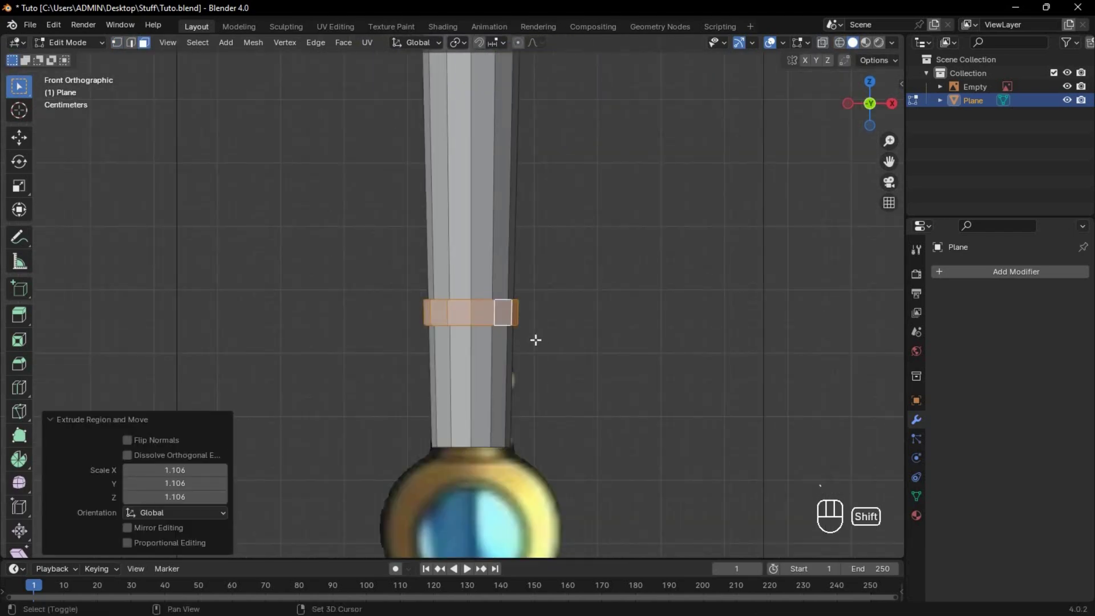
key("shift+z")
key("l")
mouse_move(502, 330)
middle_mouse_down("shift")
mouse_move(499, 314)
mouse_move(530, 354)
middle_mouse_up("shift")
left_click(513, 386)
key("shift+z")
scroll(616, 287, "up", 3)
scroll(616, 287, "up", 2)
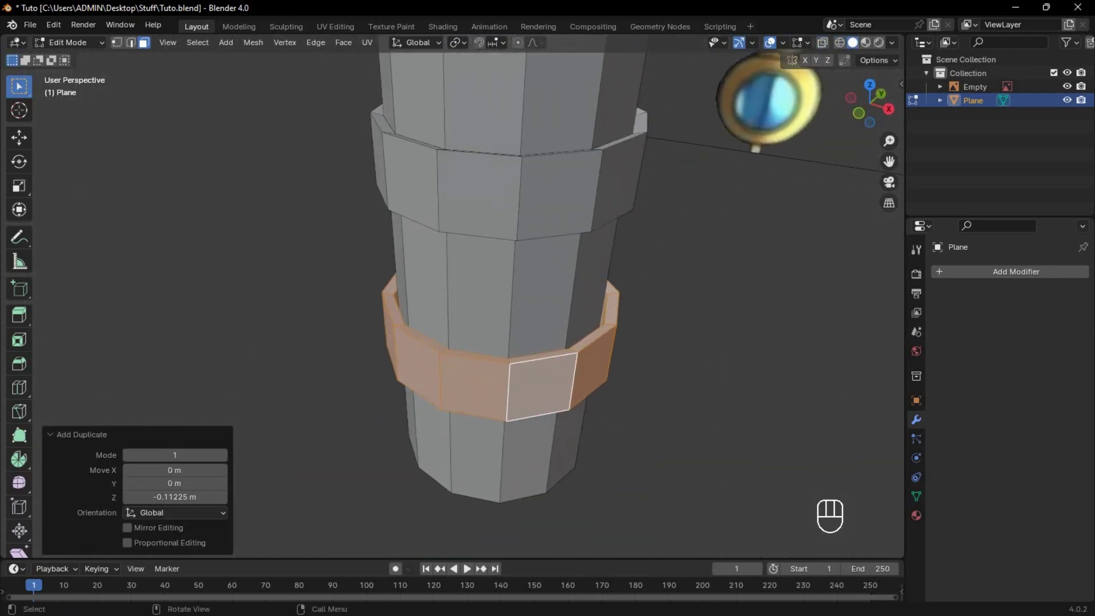
key("s")
left_click(680, 324)
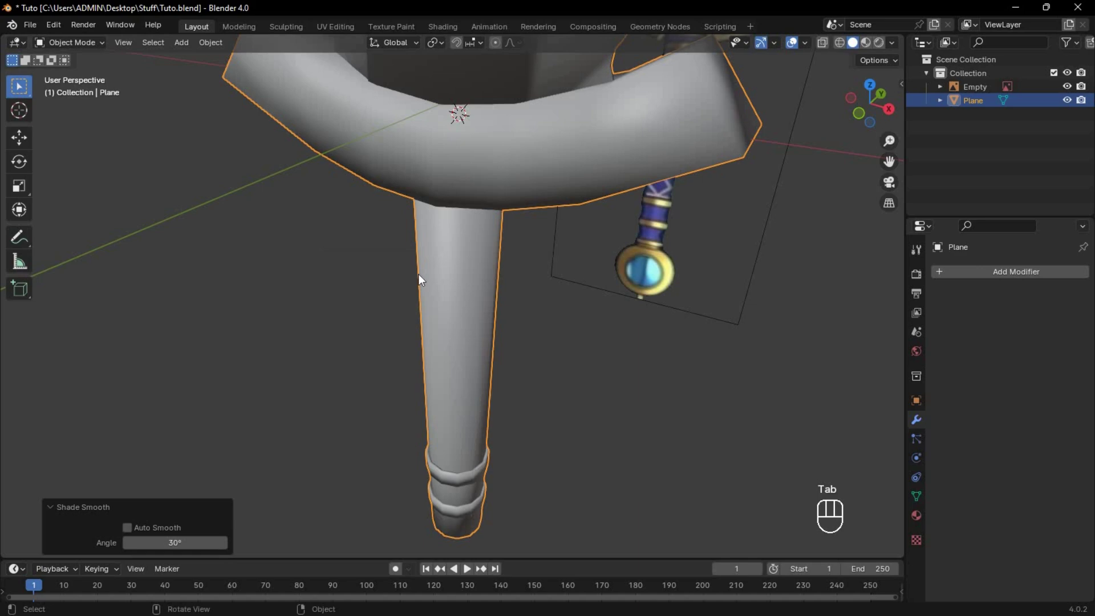
Shade the sword smooth with Auto Smooth at 30°
right_click(443, 296)
left_click(444, 296)
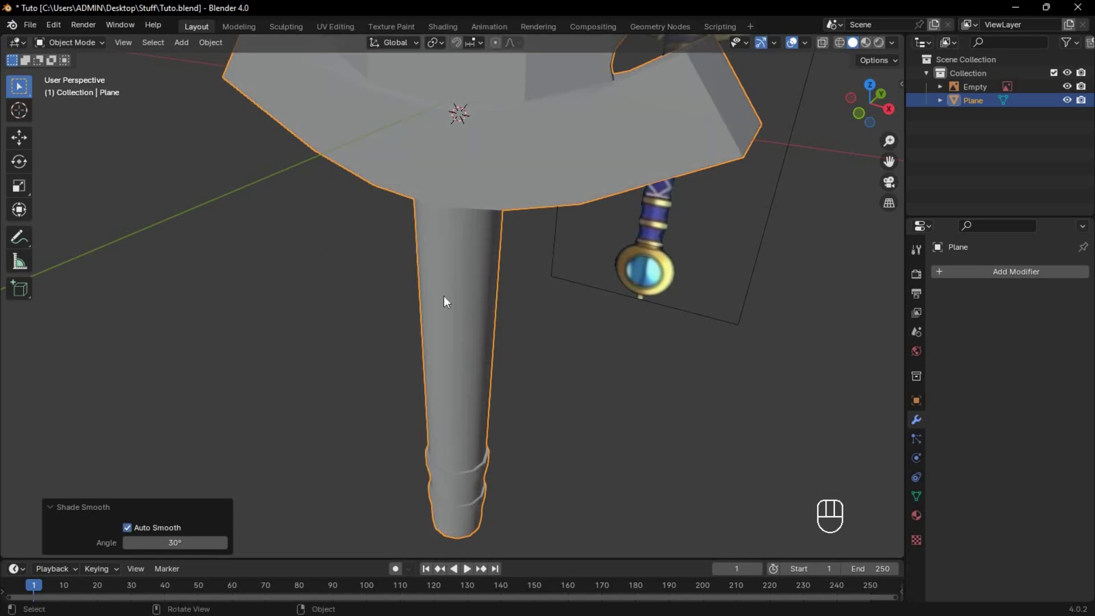
scroll(450, 302, "down", 3)
middle_click_drag(456, 306, 407, 154)
In Edit Mode, select the cap face at the grip's lower end and snap the 3D cursor to it
scroll(460, 271, "up", 7)
key("Tab")
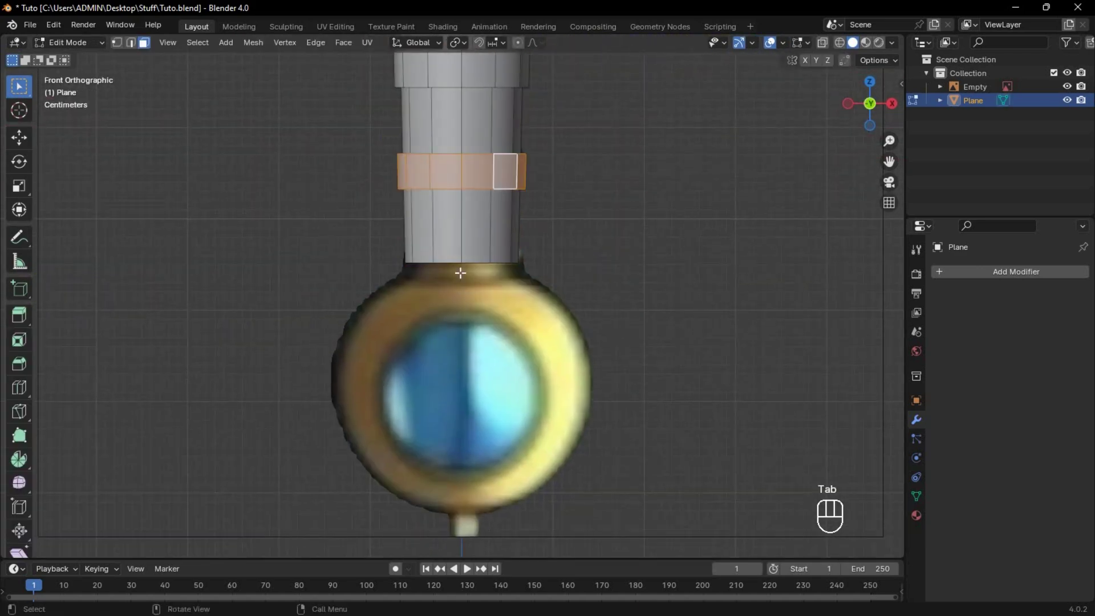
key("3")
middle_click_drag(460, 272, 648, 433)
key("shift+s")
left_click(655, 508)
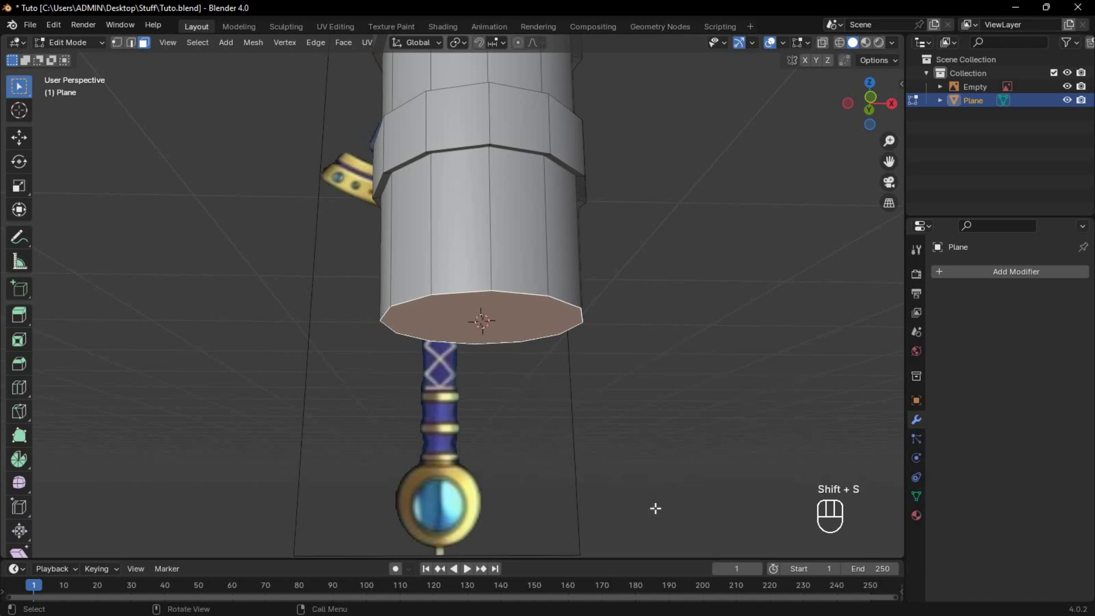
Add a torus at the 3D cursor with 10 major and 10 minor segments
key("shift+a")
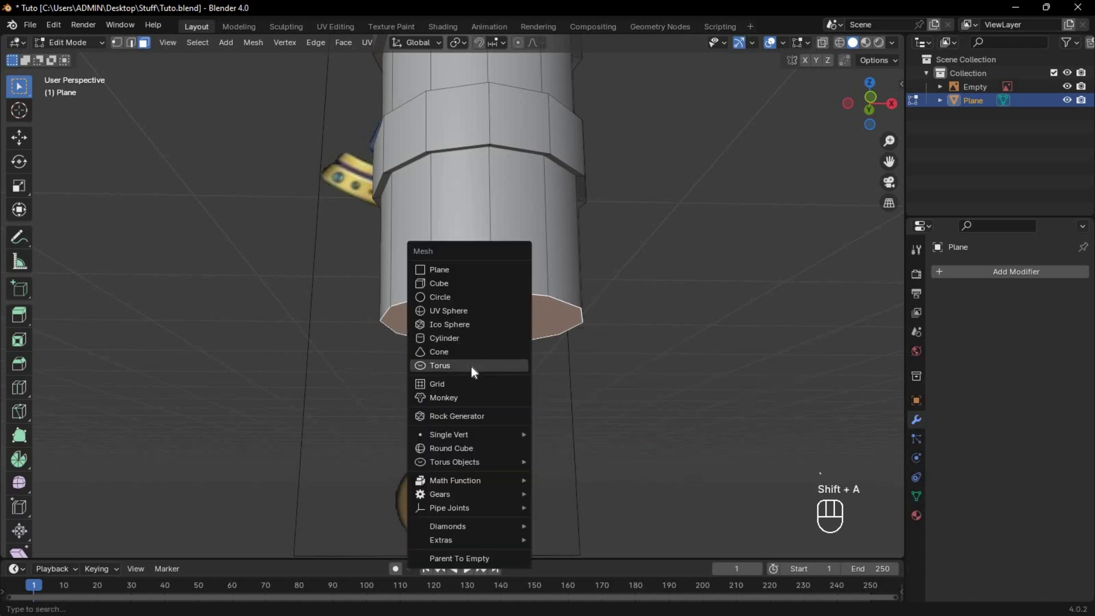
left_click(471, 366)
scroll(471, 366, "down", 10)
middle_click_drag(471, 366, 467, 434)
left_click(190, 357)
type("10")
key("Tab")
type("10")
key("Return")
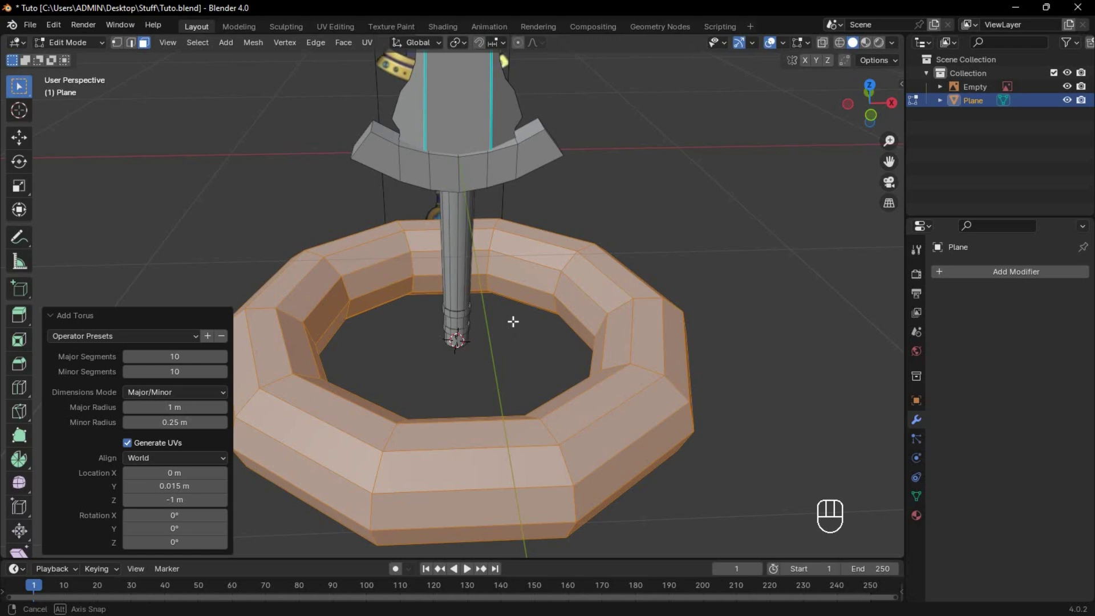
Rotate the torus 90° about X and scale it to 0.078
middle_click_drag(513, 320, 516, 270)
type("rx90")
key("Return")
key("s")
left_click(471, 326)
In the front view, move the torus down along Z onto the reference pommel and enlarge it towards the pommel's outline
key("grave")
scroll(461, 317, "up", 9)
middle_click_drag(461, 316, 515, 244, "shift")
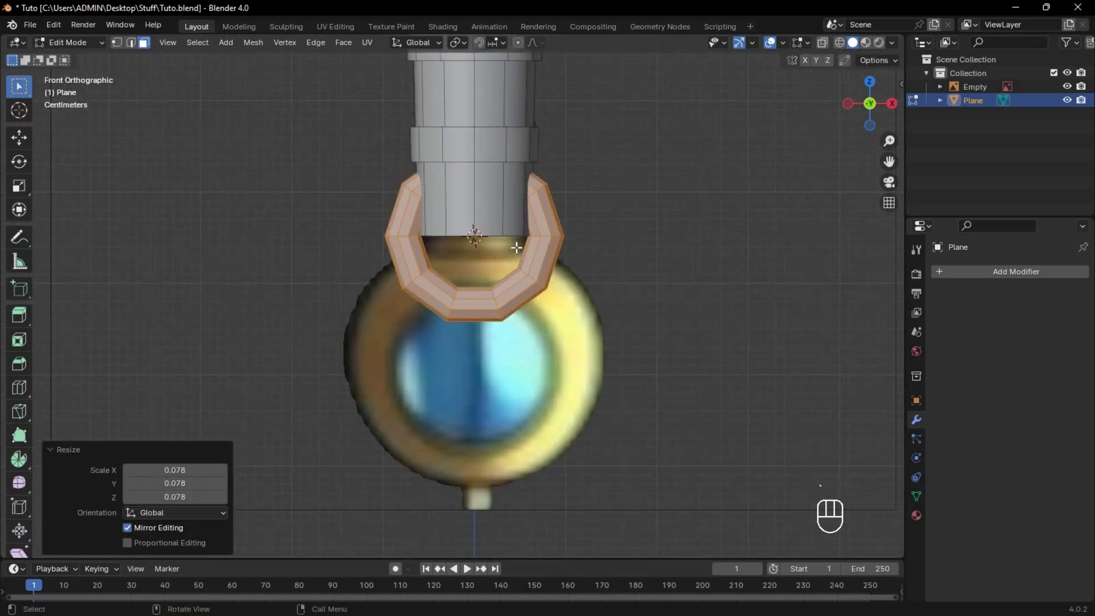
key("g")
key("z")
left_click(520, 311)
key("s")
left_click(561, 339)
Adjust the torus's height along Z so it is centred on the pommel and scale it to 0.875
key("g")
key("z")
left_click(643, 425)
left_click(624, 419)
scroll(615, 396, "down", 3)
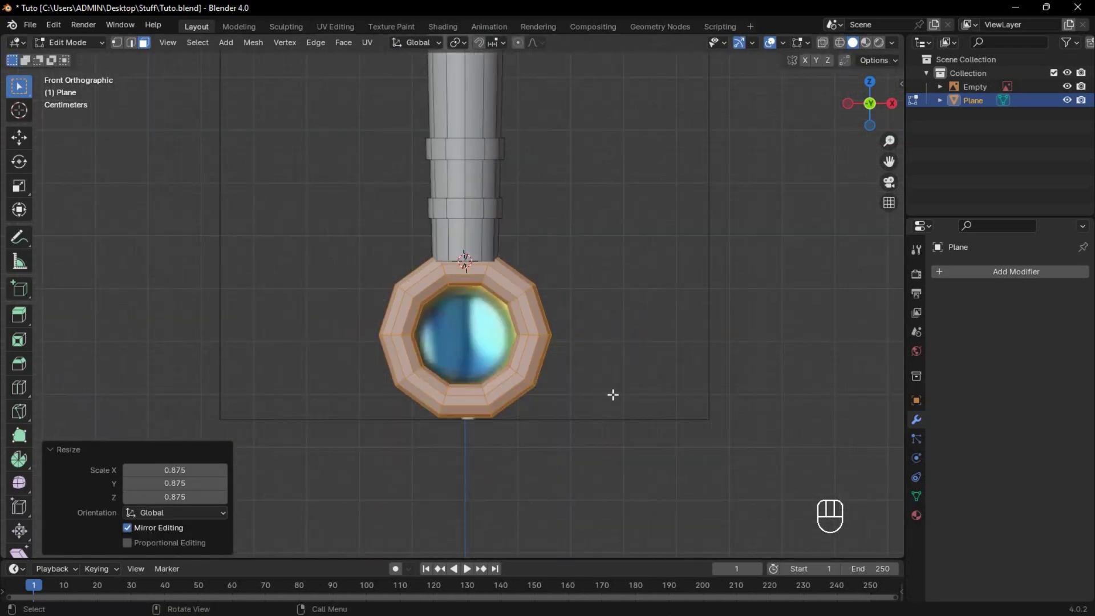
Select an edge loop around the pommel torus's central opening and fill it with a face
key("shift+z")
key("shift+z")
mouse_move(598, 370)
middle_mouse_down()
mouse_move(748, 372)
mouse_move(501, 391)
mouse_move(536, 379)
middle_mouse_up()
key("2")
left_click(752, 370, "alt")
key("f")
Inset the new face inside the pommel ring and move the inset face along Y
scroll(536, 378, "up", 2)
key("i")
left_click(650, 434)
middle_click_drag(650, 434, 628, 365)
key("y")
left_click(487, 440)
Return to Object Mode and shade the sword smooth with Auto Smooth at 30°
key("Tab")
right_click(646, 296)
left_click(645, 296)
scroll(650, 308, "down", 4)
middle_click_drag(687, 319, 618, 341)
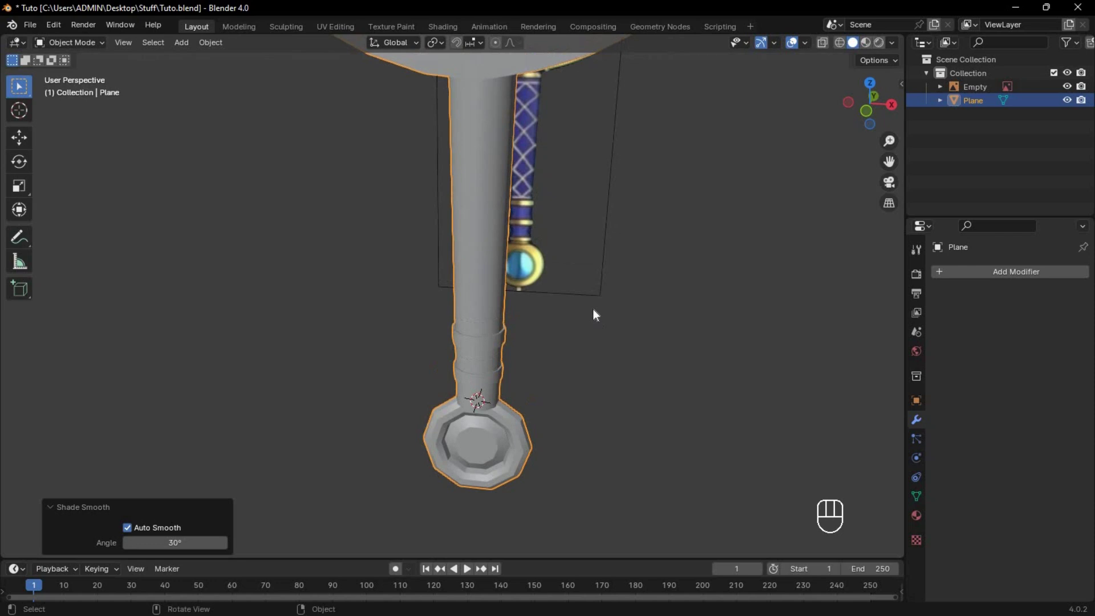
Hide the reference image empty in the viewport and turn off the viewport overlays
scroll(593, 313, "down", 6)
left_click(1068, 90)
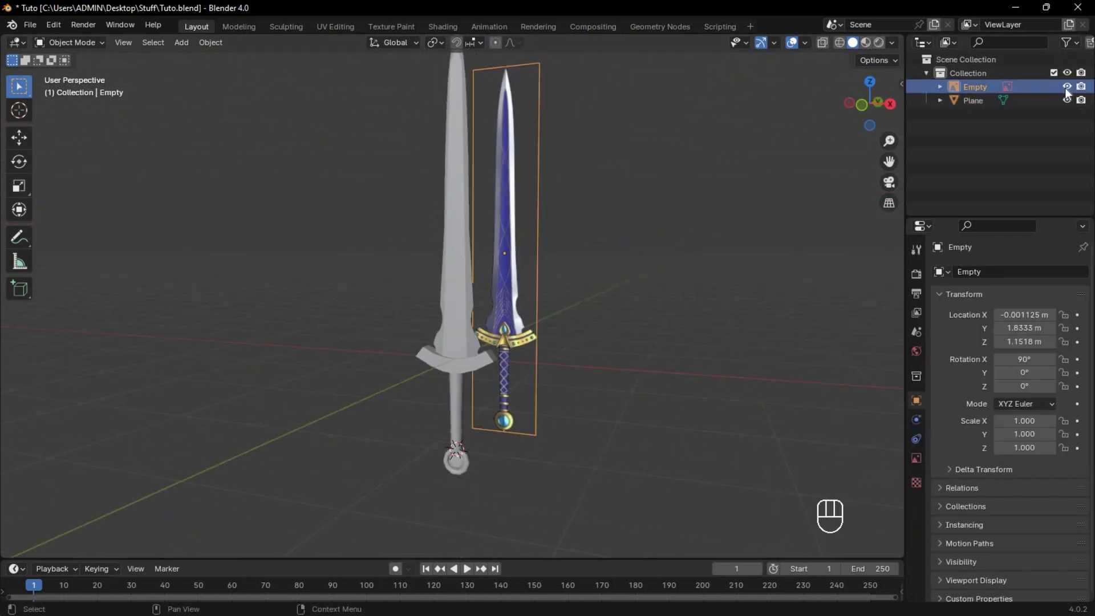
left_click(1067, 87)
middle_click_drag(638, 308, 665, 313)
left_click(792, 43)
Frame the sword in the view and examine its crossguard, grip and pommel from different sides
left_click(495, 319)
key("grave")
left_click(602, 348)
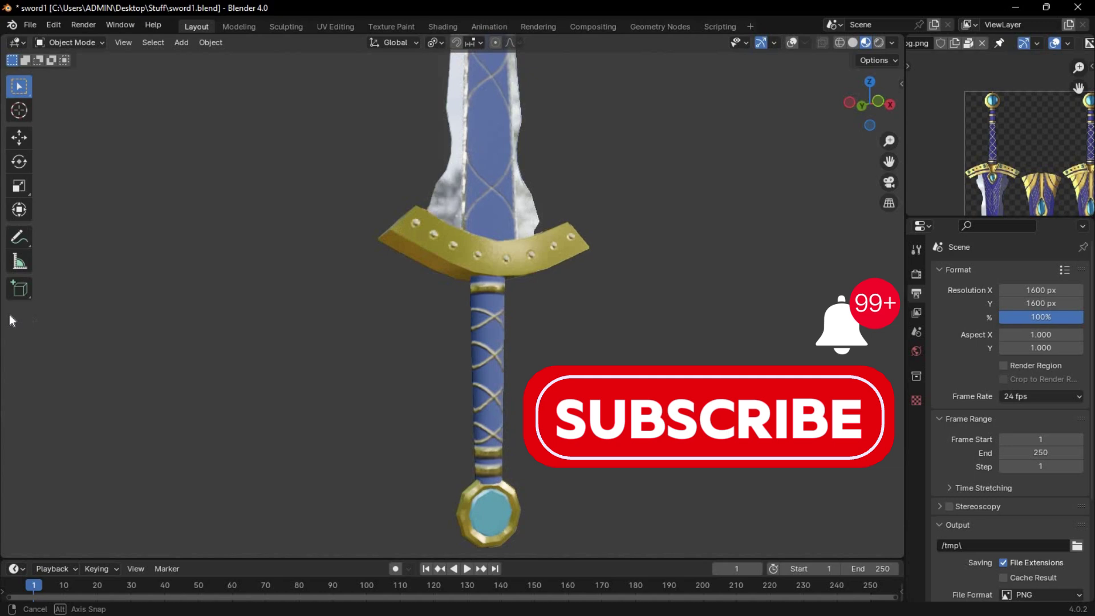
middle_click_drag(844, 320, 817, 321)
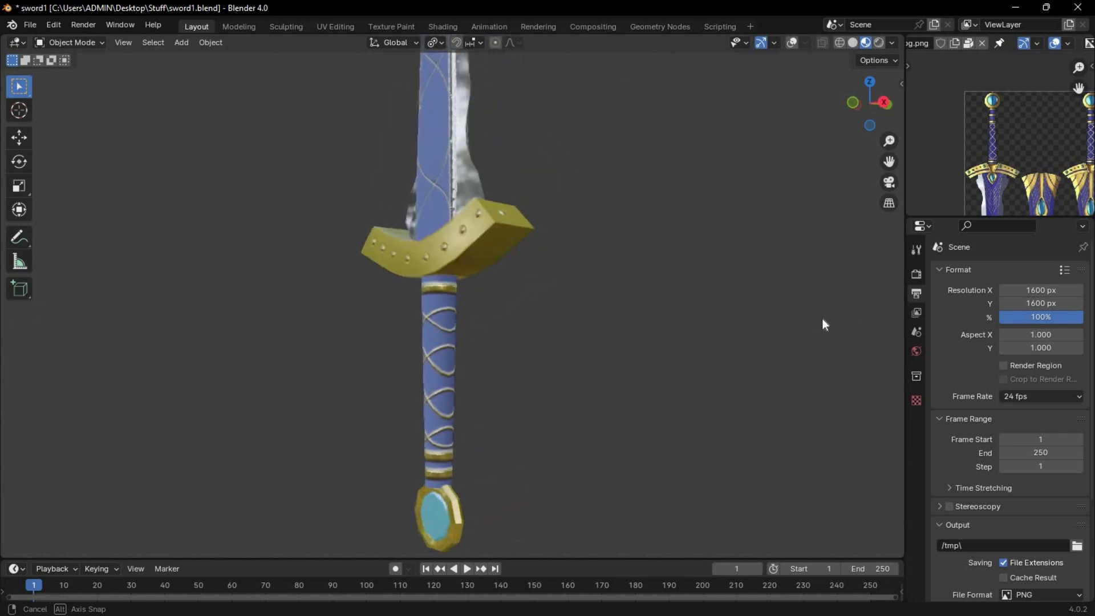